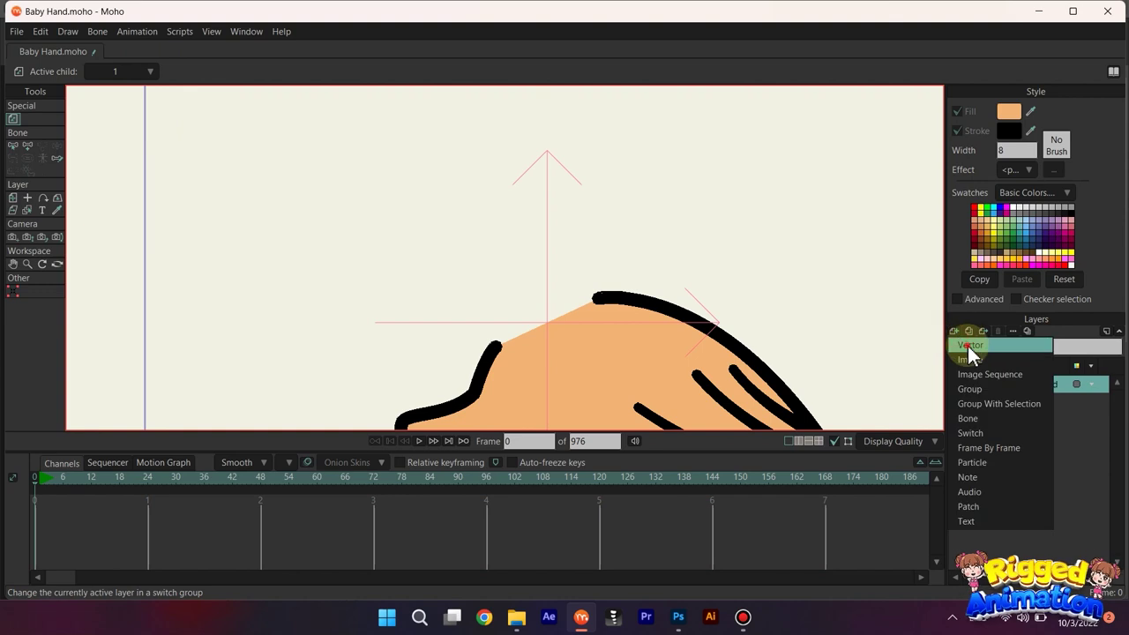
Create a vector layer named forearm and paste the copied circle into it at the wrist
{"action": "left_click", "coordinate": [968, 346]}
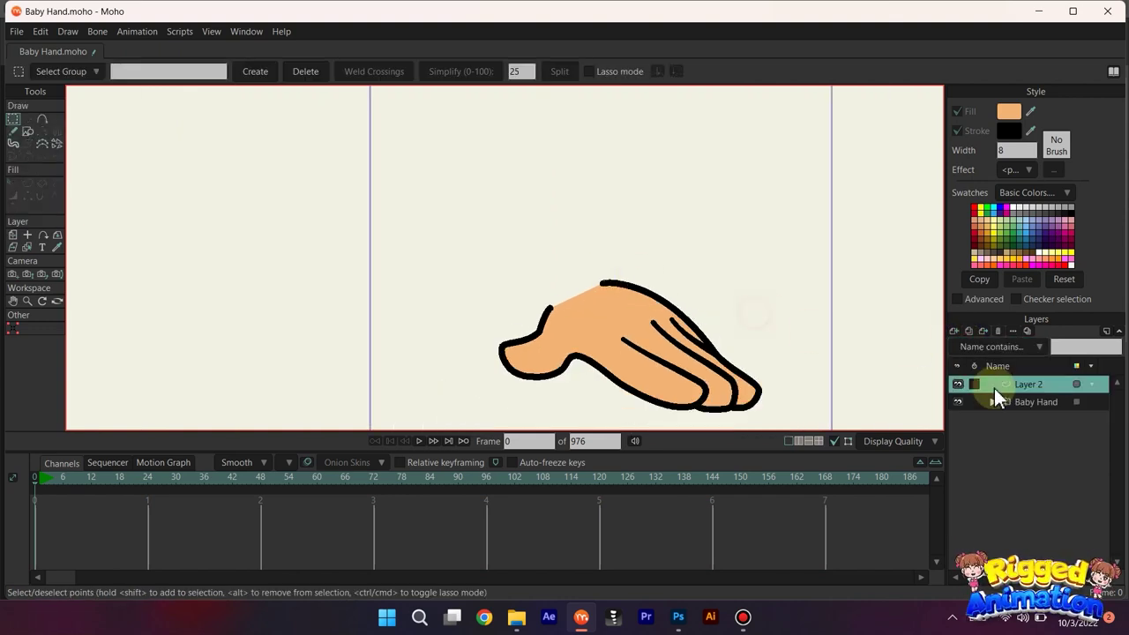
{"action": "key", "text": "ctrl+v"}
{"action": "double_click", "coordinate": [1029, 386]}
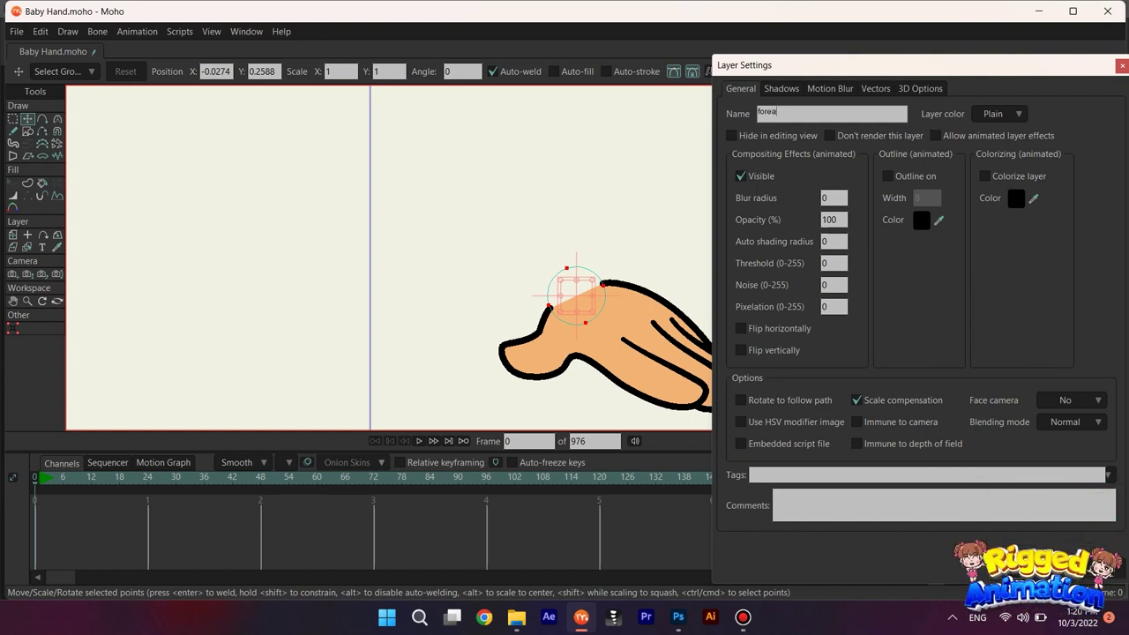
{"action": "key", "text": "Return"}
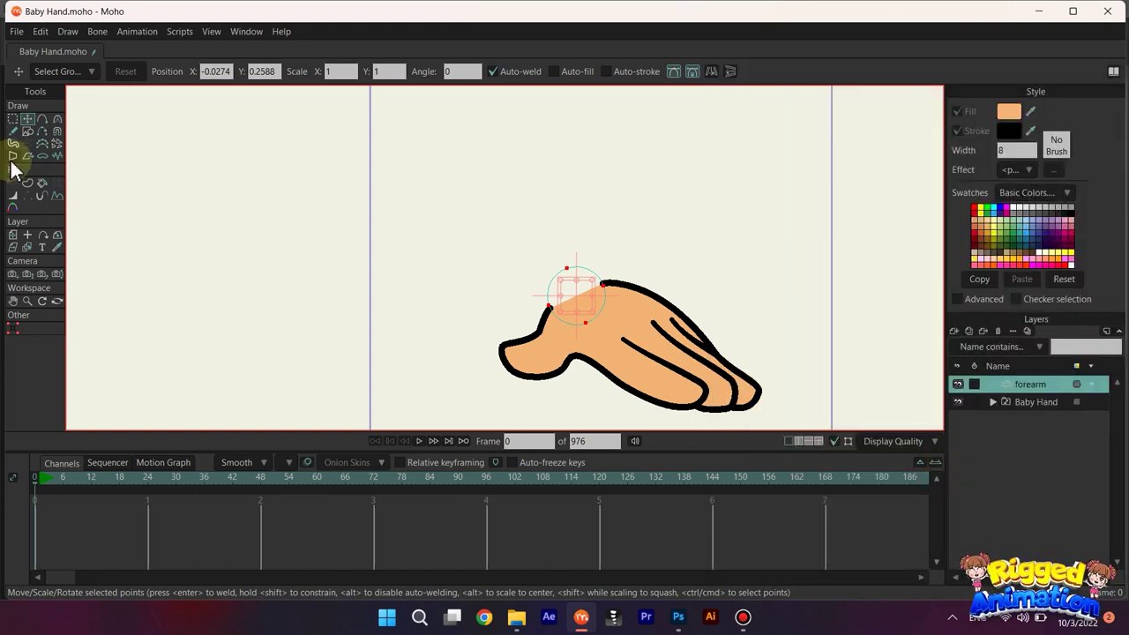
Draw a closed four-point forearm outline rising from the wrist and sharpen its corners to curvature 0
{"action": "left_click", "coordinate": [42, 120]}
{"action": "scroll", "coordinate": [555, 191], "scroll_direction": "up", "scroll_amount": 2}
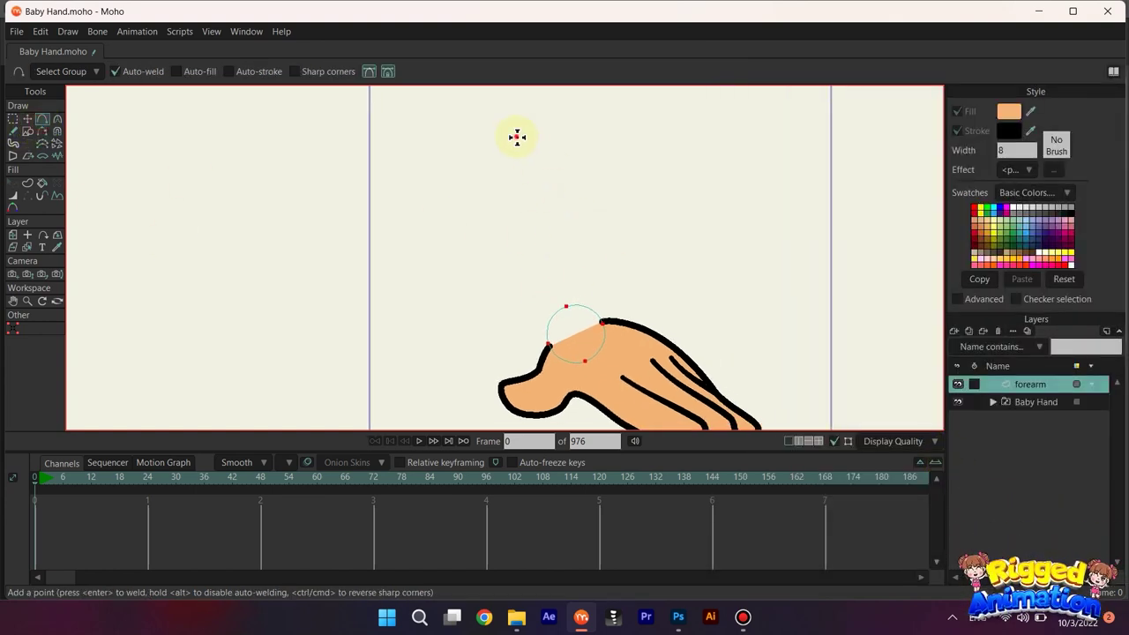
{"action": "left_click_drag", "start_coordinate": [612, 232], "coordinate": [526, 139]}
{"action": "key", "text": "t"}
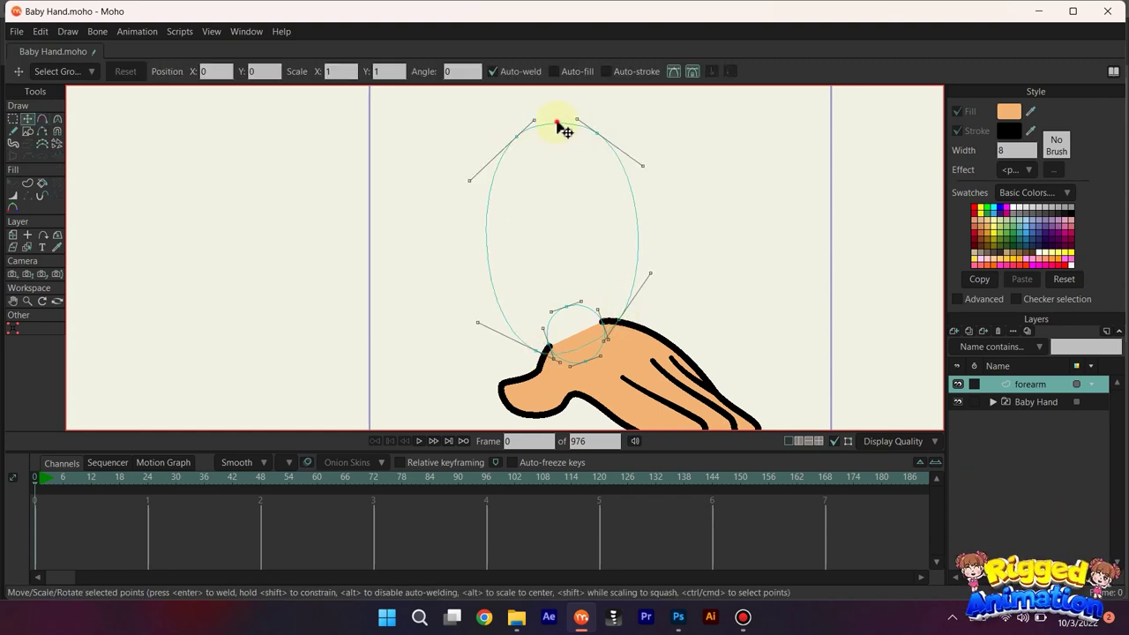
{"action": "left_click", "coordinate": [578, 190]}
{"action": "key", "text": "c"}
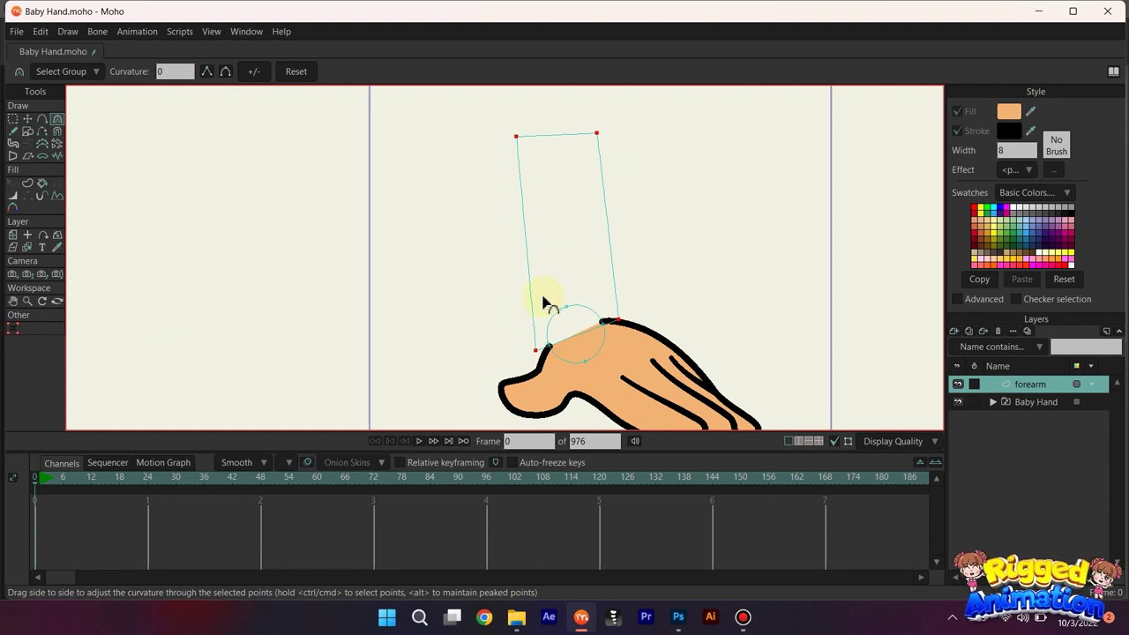
Move the outline's two bottom corners onto the circle's side points at X -0.0584, Y 0.2479 and X 0.0037, Y 0.2697
{"action": "scroll", "coordinate": [545, 317], "scroll_direction": "up", "scroll_amount": 2}
{"action": "key", "text": "g"}
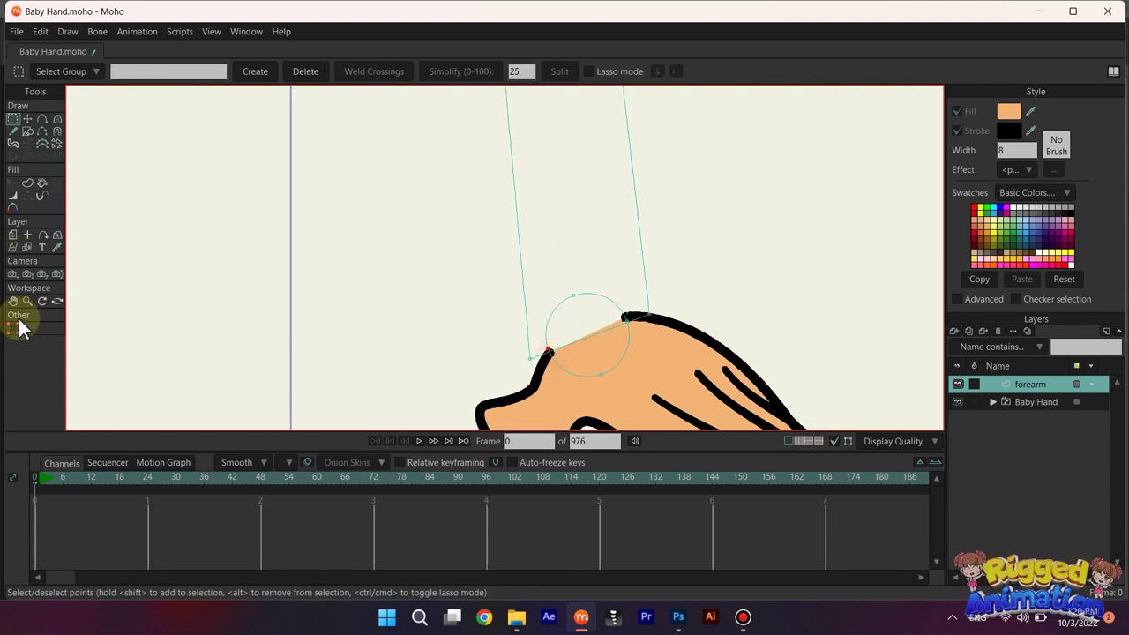
{"action": "left_click", "coordinate": [14, 328]}
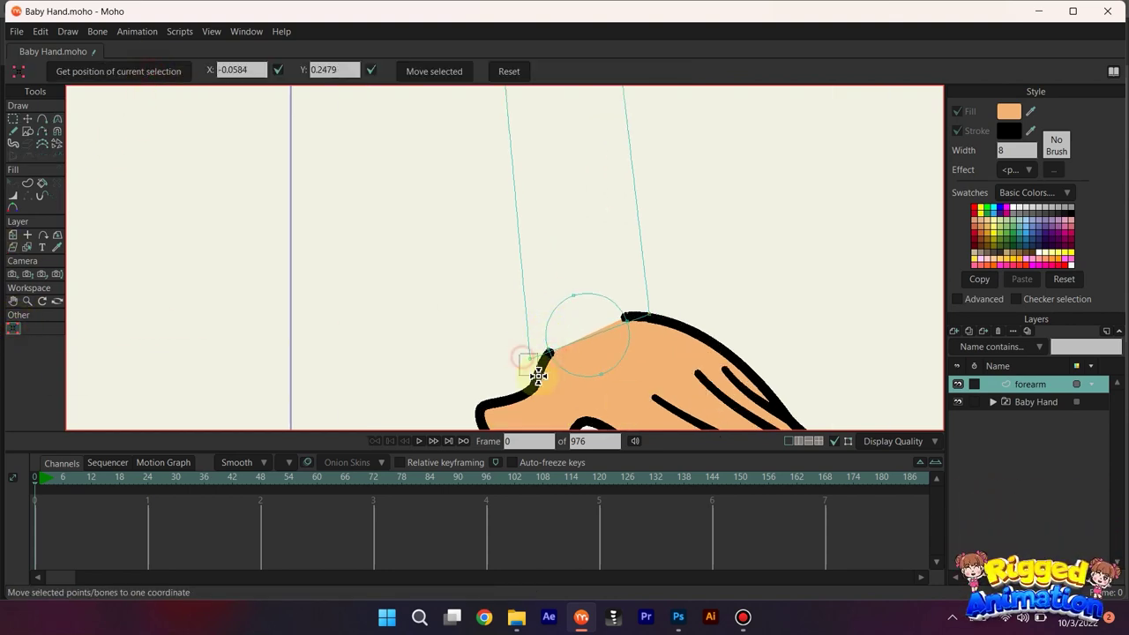
{"action": "scroll", "coordinate": [640, 328], "scroll_direction": "up", "scroll_amount": 1}
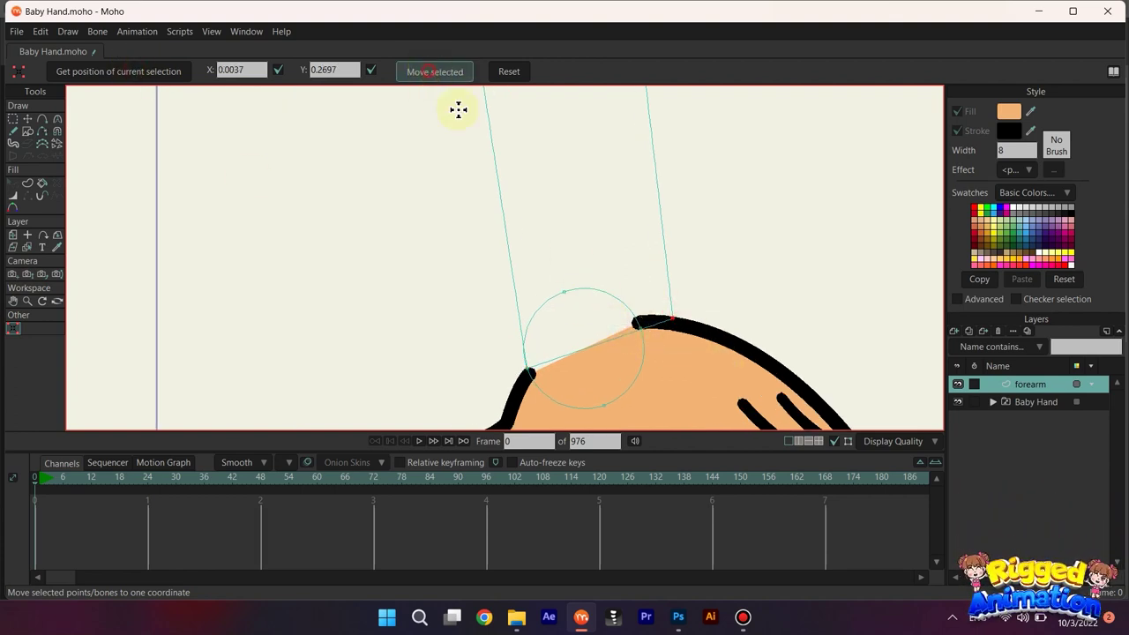
{"action": "scroll", "coordinate": [575, 227], "scroll_direction": "down", "scroll_amount": 3}
Create a skin-coloured shape with both fill and stroke from the forearm outline
{"action": "key", "text": "t"}
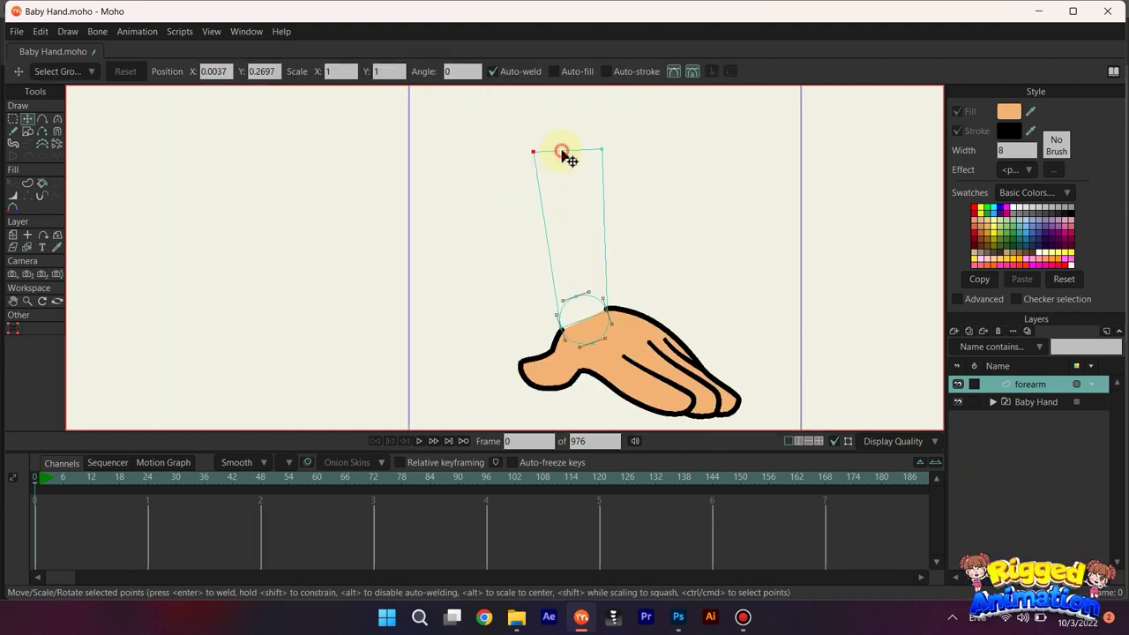
{"action": "key", "text": "ctrl+a"}
{"action": "left_click", "coordinate": [30, 183]}
{"action": "left_click", "coordinate": [141, 70]}
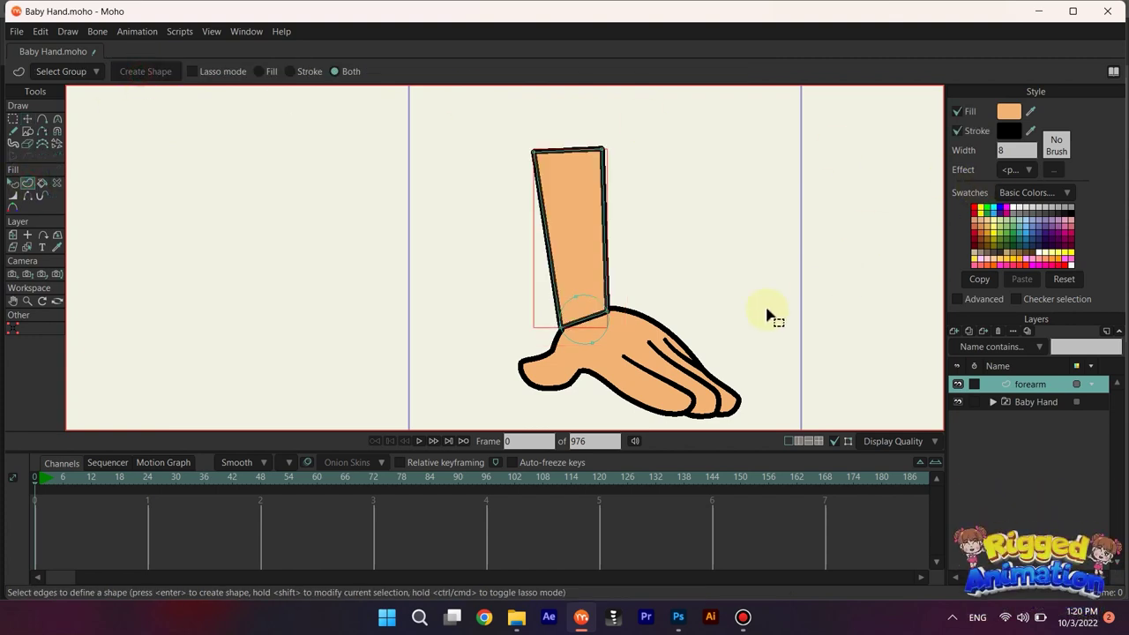
Create a second shape with fill and stroke from the wrist circle
{"action": "scroll", "coordinate": [653, 304], "scroll_direction": "up", "scroll_amount": 1}
{"action": "left_click", "coordinate": [577, 300]}
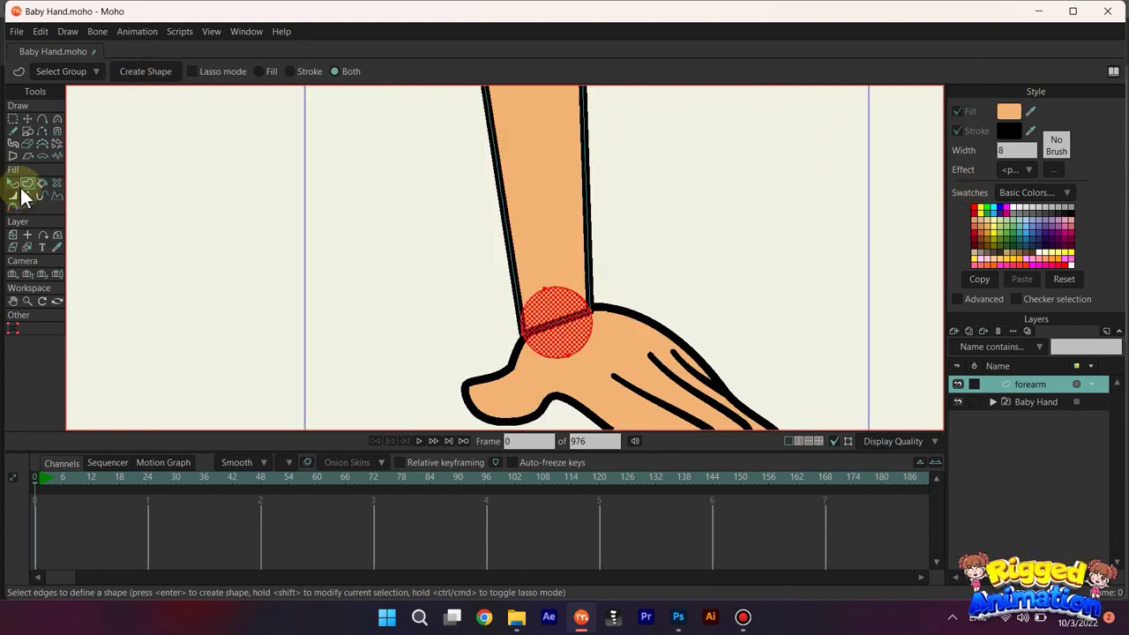
{"action": "left_click", "coordinate": [163, 71]}
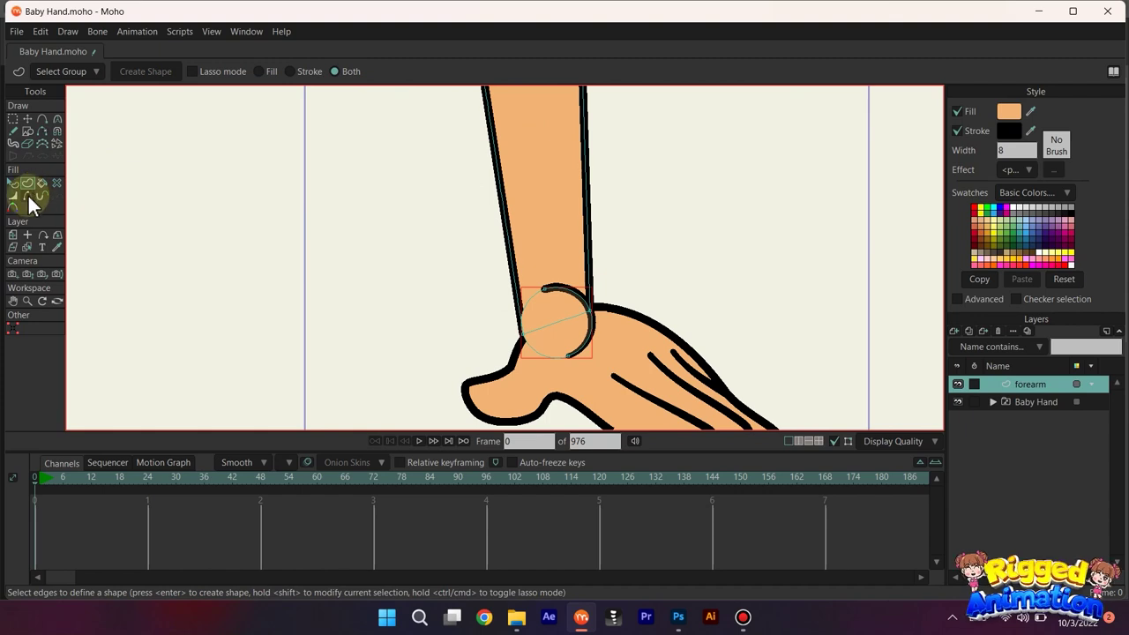
Show the hidden stroke edges of the wrist circle to complete its outline
{"action": "left_click", "coordinate": [28, 196]}
{"action": "scroll", "coordinate": [560, 353], "scroll_direction": "up", "scroll_amount": 2}
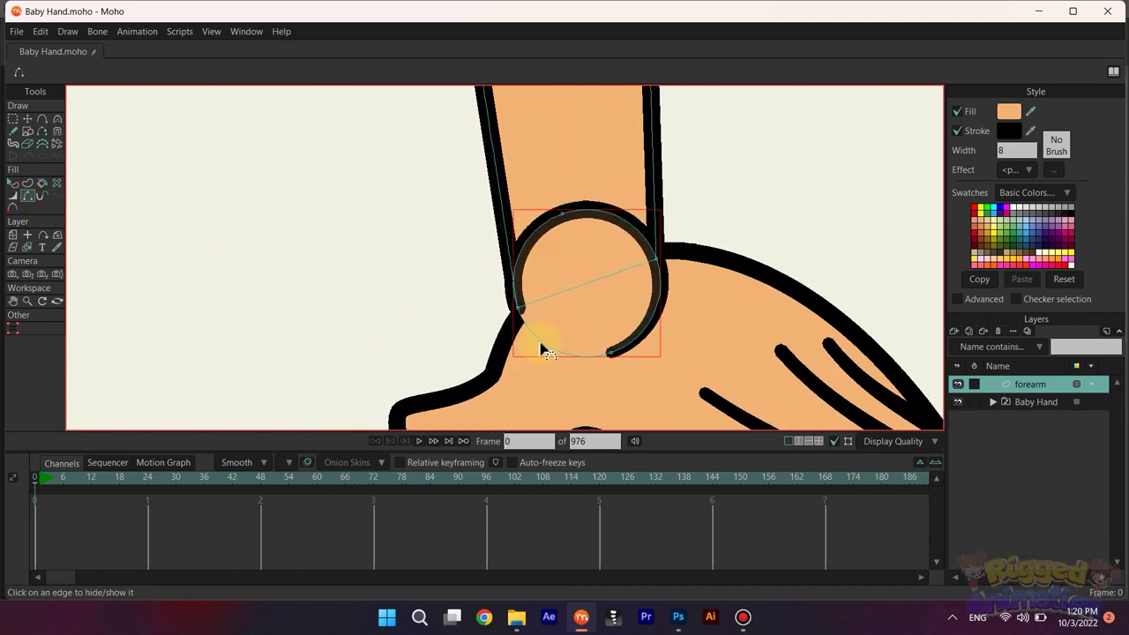
{"action": "key", "text": "q"}
{"action": "left_click", "coordinate": [795, 282]}
{"action": "scroll", "coordinate": [684, 311], "scroll_direction": "down", "scroll_amount": 4}
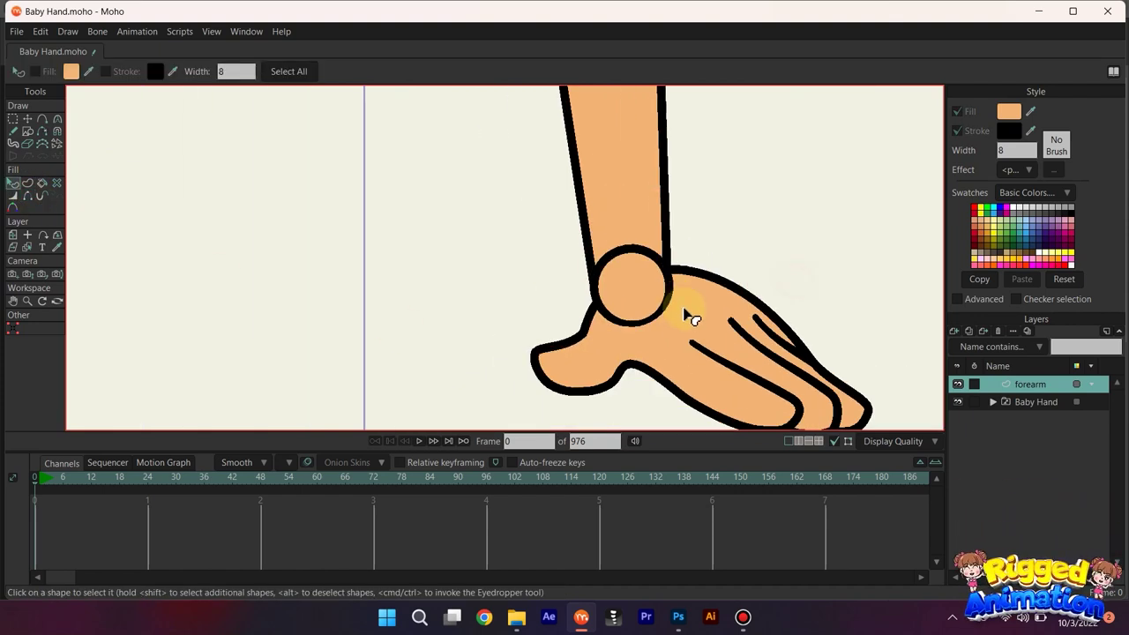
Adjust the line width at the wrist circle's bottom point to about 90 percent
{"action": "key", "text": "t"}
{"action": "scroll", "coordinate": [631, 297], "scroll_direction": "up", "scroll_amount": 7}
{"action": "key", "text": "h"}
{"action": "scroll", "coordinate": [468, 166], "scroll_direction": "down", "scroll_amount": 1}
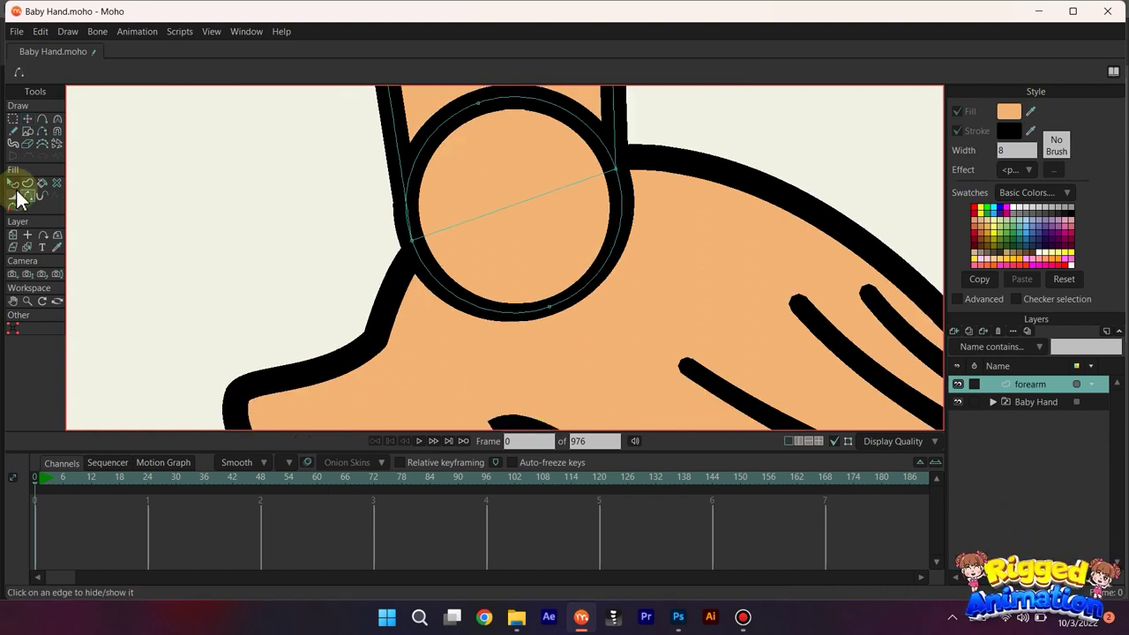
{"action": "left_click", "coordinate": [14, 196]}
{"action": "scroll", "coordinate": [510, 323], "scroll_direction": "up", "scroll_amount": 2}
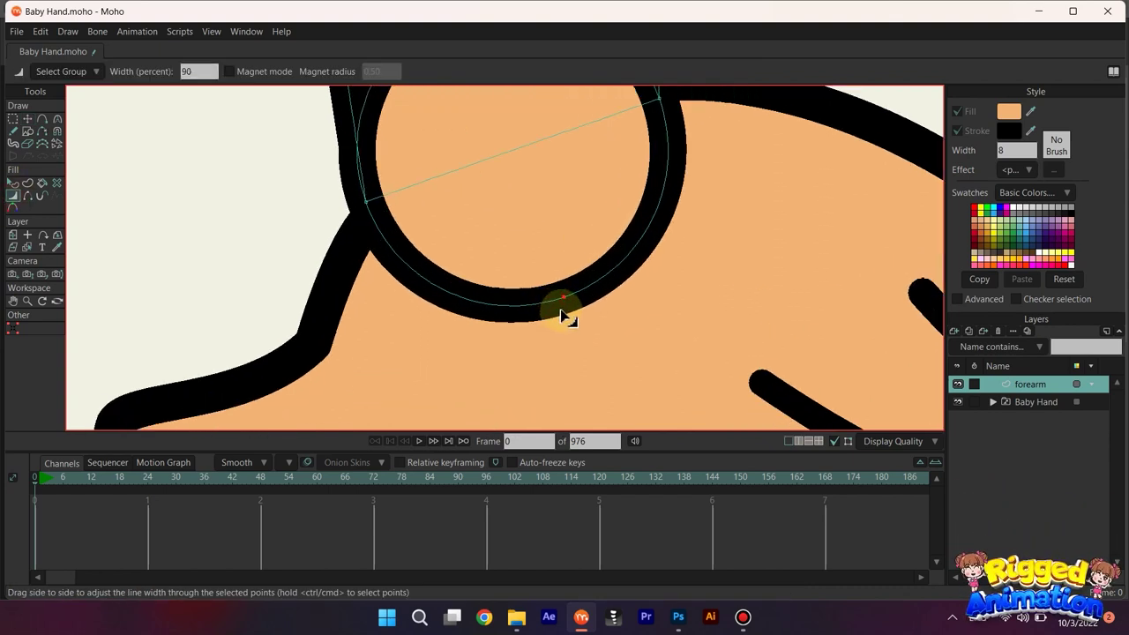
{"action": "scroll", "coordinate": [564, 300], "scroll_direction": "down", "scroll_amount": 5}
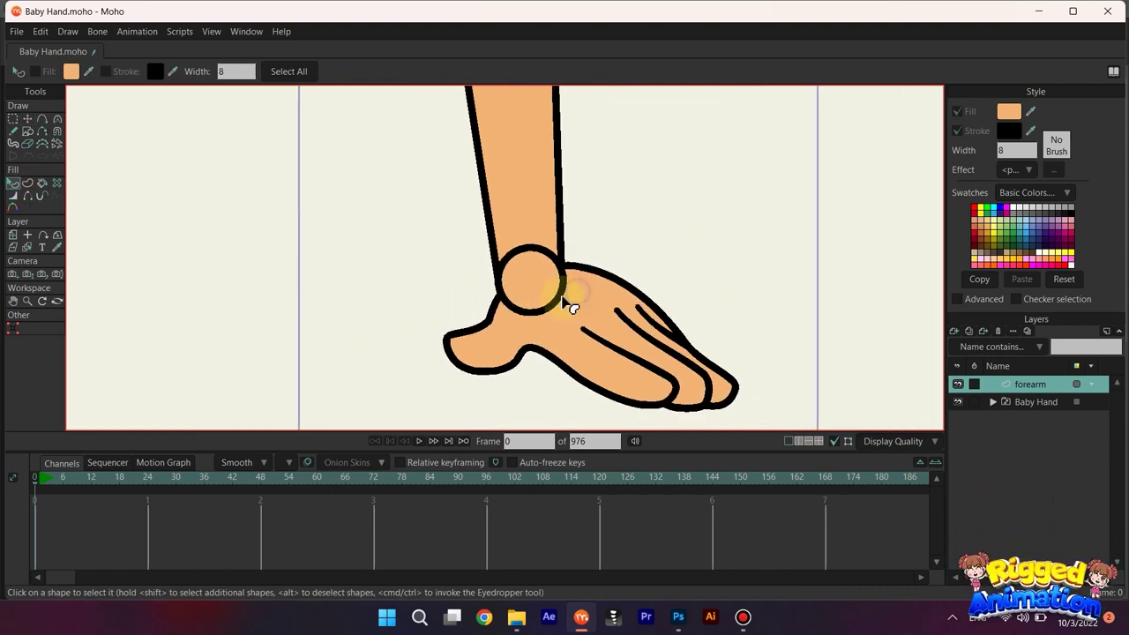
Refine the wrist circle's roundness by adjusting its bottom and top points
{"action": "key", "text": "t"}
{"action": "scroll", "coordinate": [563, 302], "scroll_direction": "up", "scroll_amount": 3}
{"action": "scroll", "coordinate": [561, 298], "scroll_direction": "up", "scroll_amount": 3}
{"action": "scroll", "coordinate": [499, 264], "scroll_direction": "down", "scroll_amount": 3}
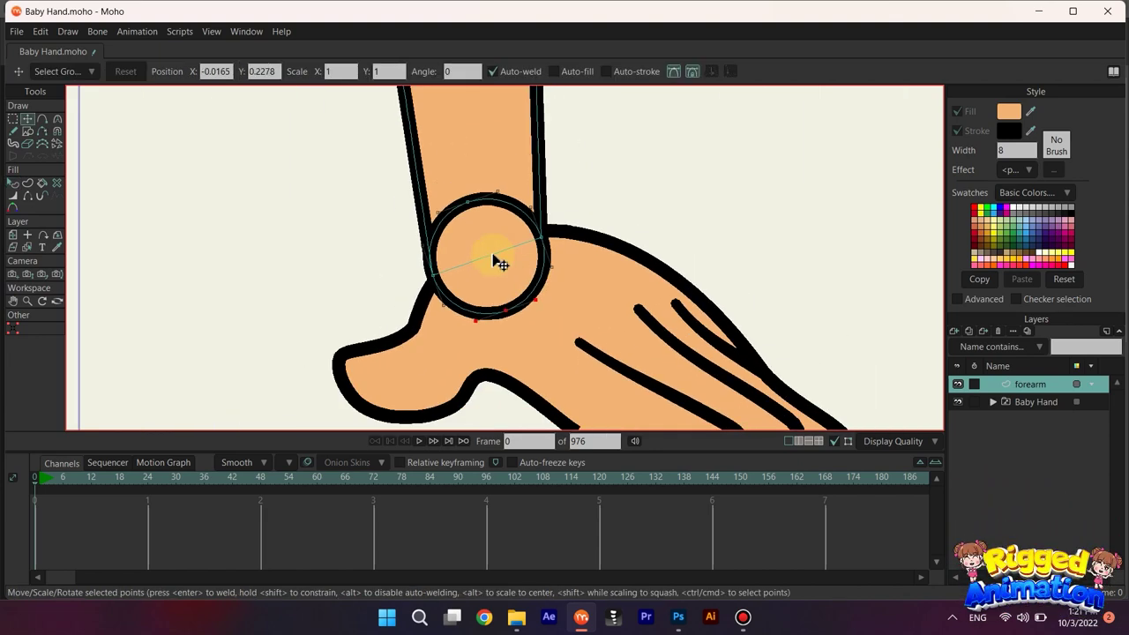
{"action": "scroll", "coordinate": [500, 276], "scroll_direction": "up", "scroll_amount": 2}
{"action": "key", "text": "q"}
{"action": "scroll", "coordinate": [521, 293], "scroll_direction": "down", "scroll_amount": 2}
{"action": "key", "text": "t"}
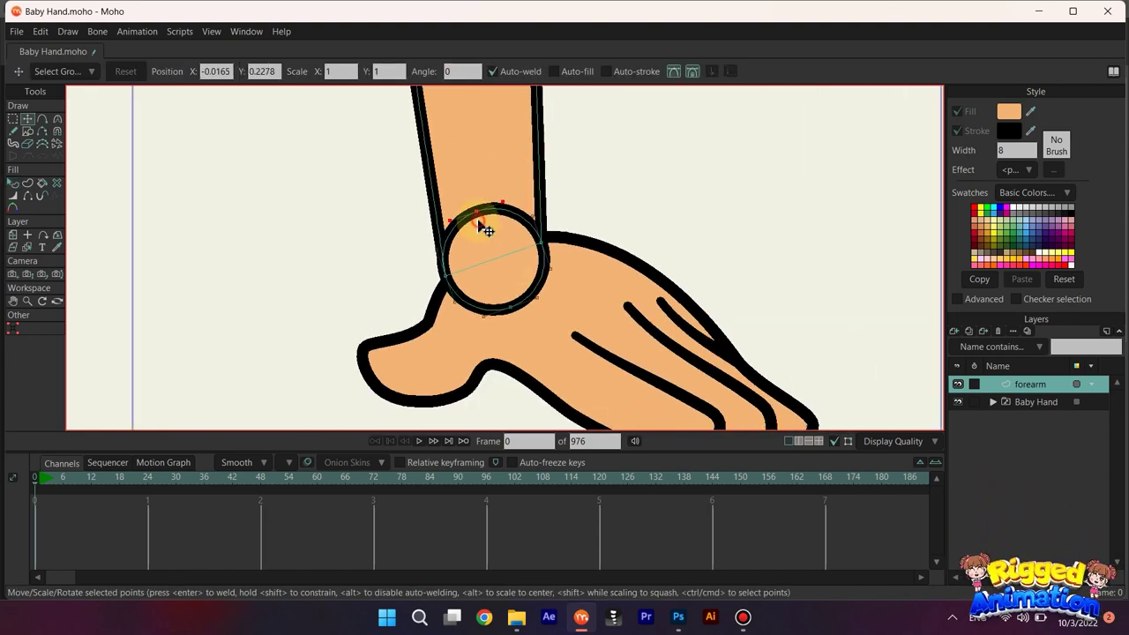
{"action": "scroll", "coordinate": [483, 228], "scroll_direction": "down", "scroll_amount": 2}
Rotate the four wrist circle points slightly clockwise to flatten the forearm's bottom edge
{"action": "key", "text": "g"}
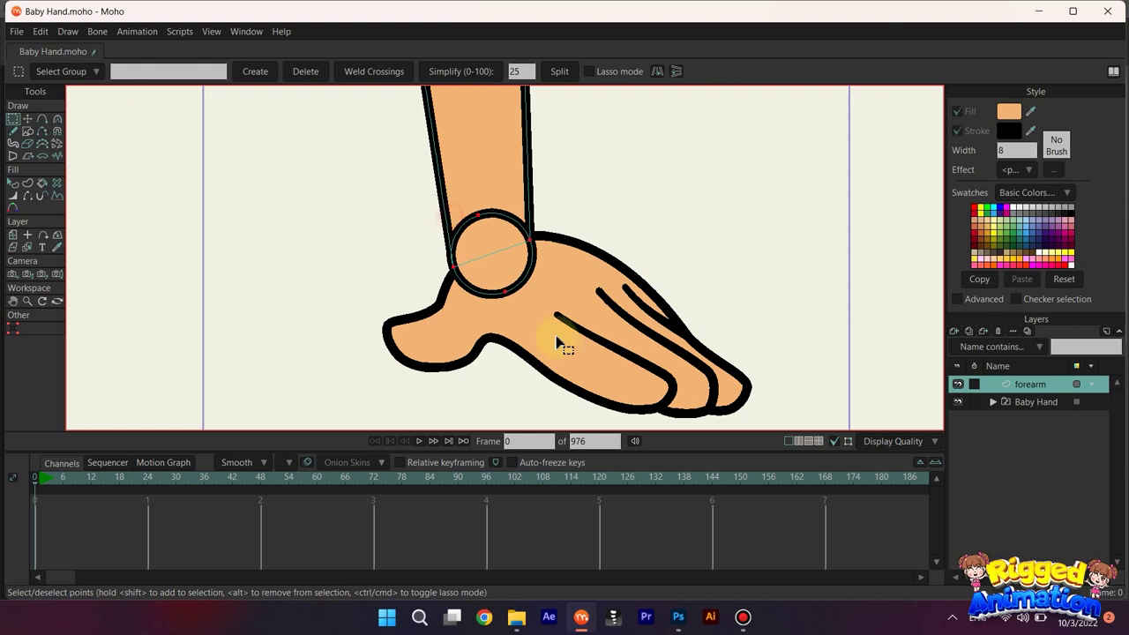
{"action": "scroll", "coordinate": [517, 235], "scroll_direction": "up", "scroll_amount": 5}
{"action": "key", "text": "t"}
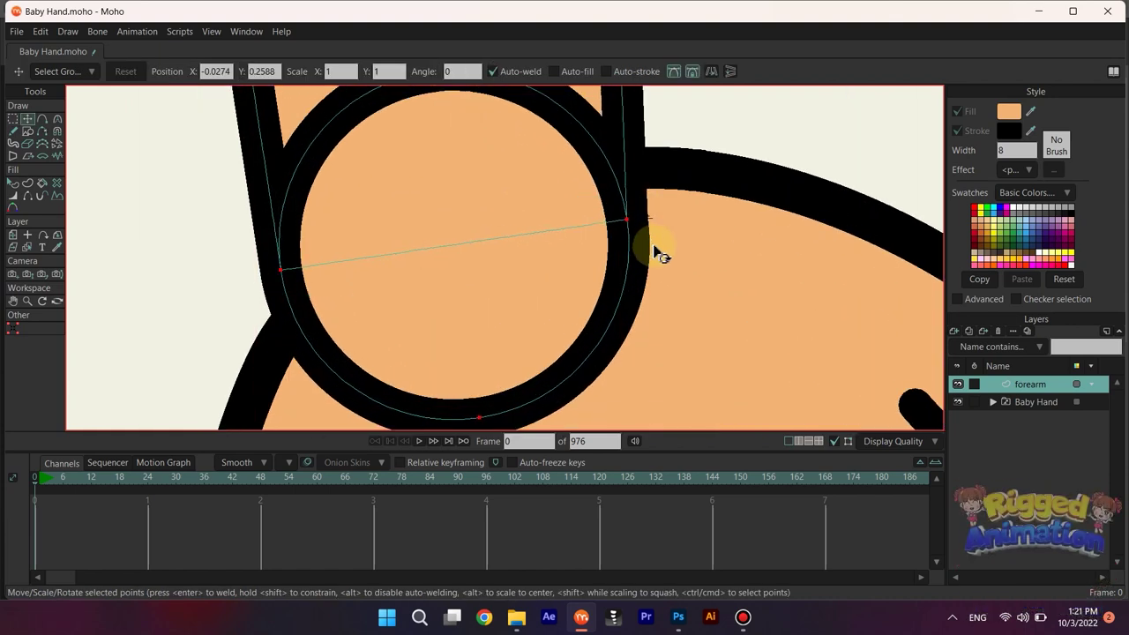
{"action": "scroll", "coordinate": [609, 260], "scroll_direction": "down", "scroll_amount": 4}
Send the wrist circle shape behind the forearm shape and hide the stroke edge crossing the wrist
{"action": "key", "text": "q"}
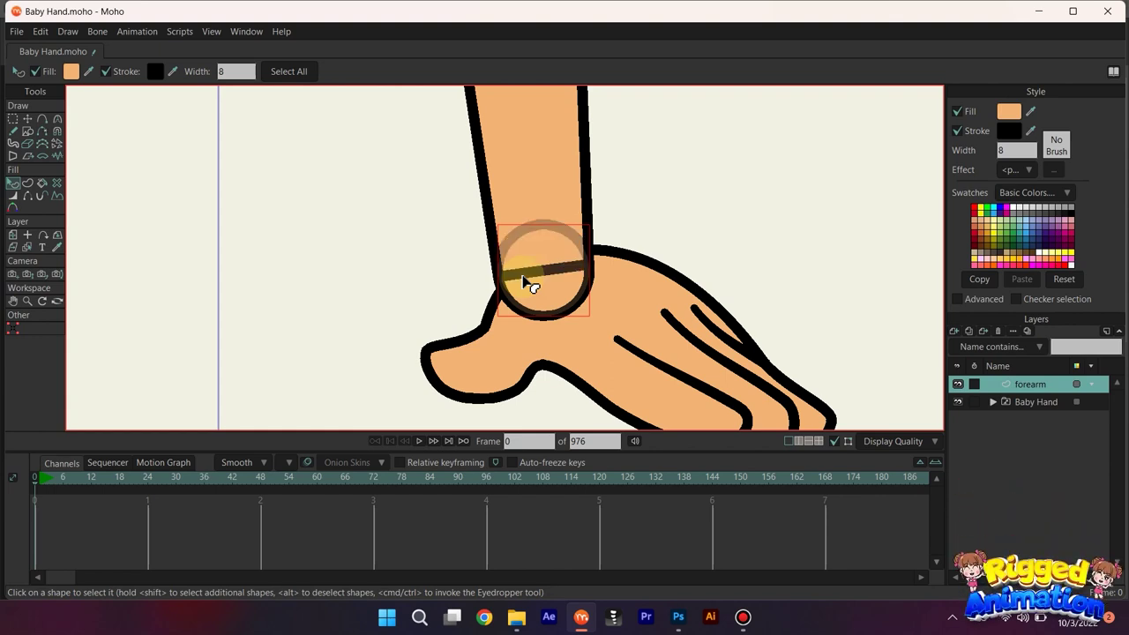
{"action": "left_click", "coordinate": [28, 195]}
{"action": "scroll", "coordinate": [622, 319], "scroll_direction": "up", "scroll_amount": 2}
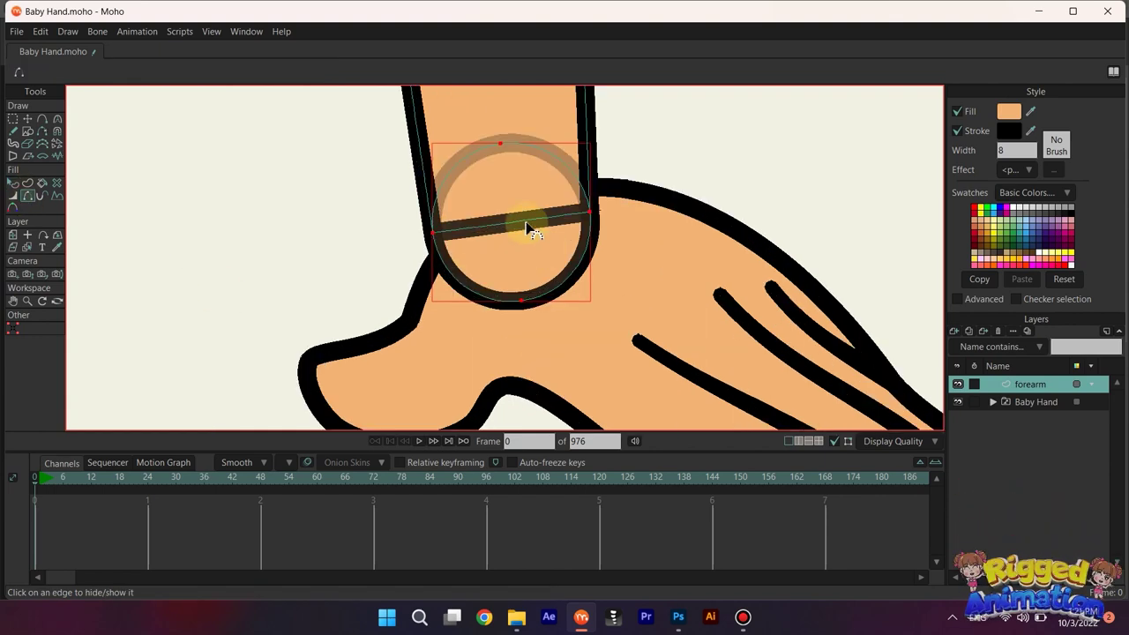
{"action": "key", "text": "q"}
{"action": "scroll", "coordinate": [662, 212], "scroll_direction": "down", "scroll_amount": 4}
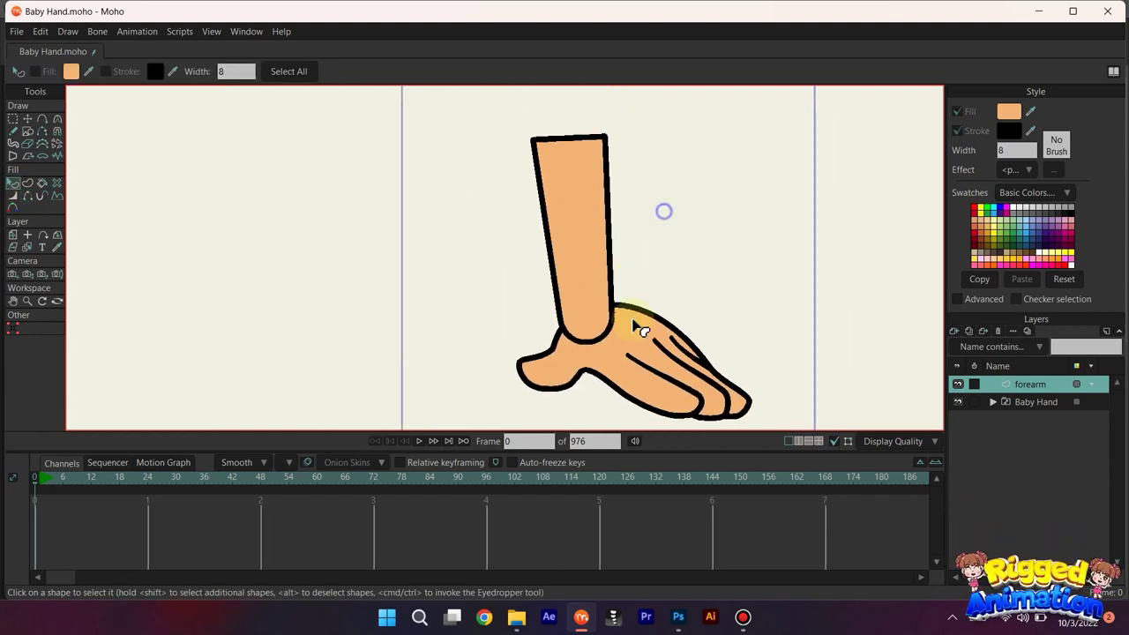
Move the forearm layer below the Baby Hand layer
{"action": "left_click_drag", "start_coordinate": [1050, 386], "coordinate": [1045, 457]}
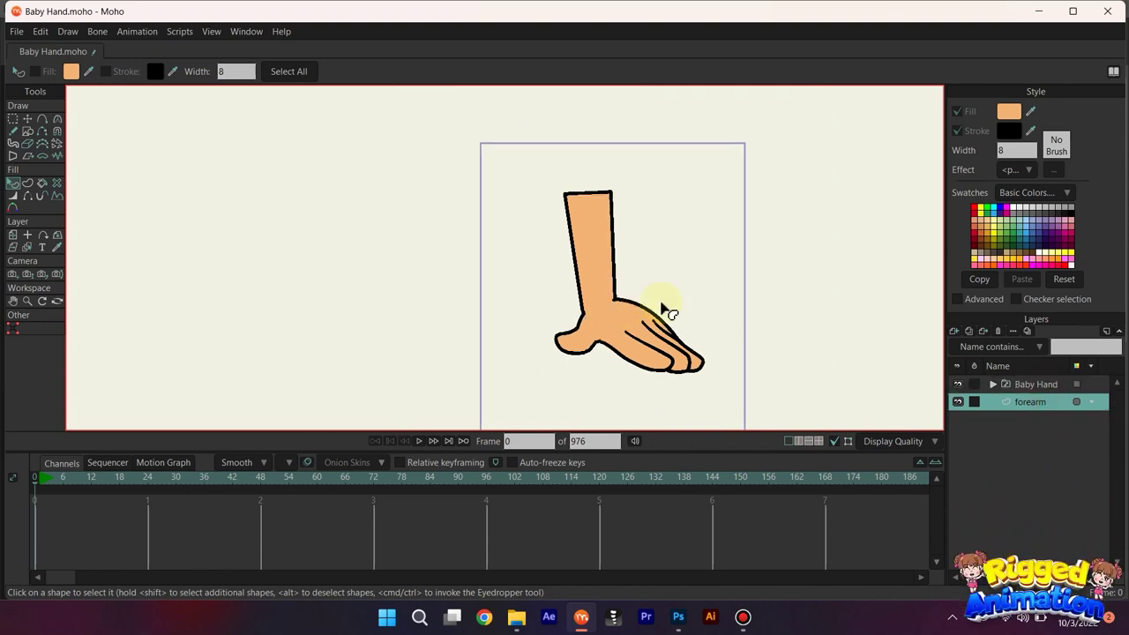
{"action": "scroll", "coordinate": [618, 322], "scroll_direction": "up", "scroll_amount": 3}
{"action": "scroll", "coordinate": [604, 331], "scroll_direction": "down", "scroll_amount": 2}
Test the wrist joint by rotating the Baby Hand layer to an angle of about -2.9 on frame 1
{"action": "left_click", "coordinate": [1001, 385]}
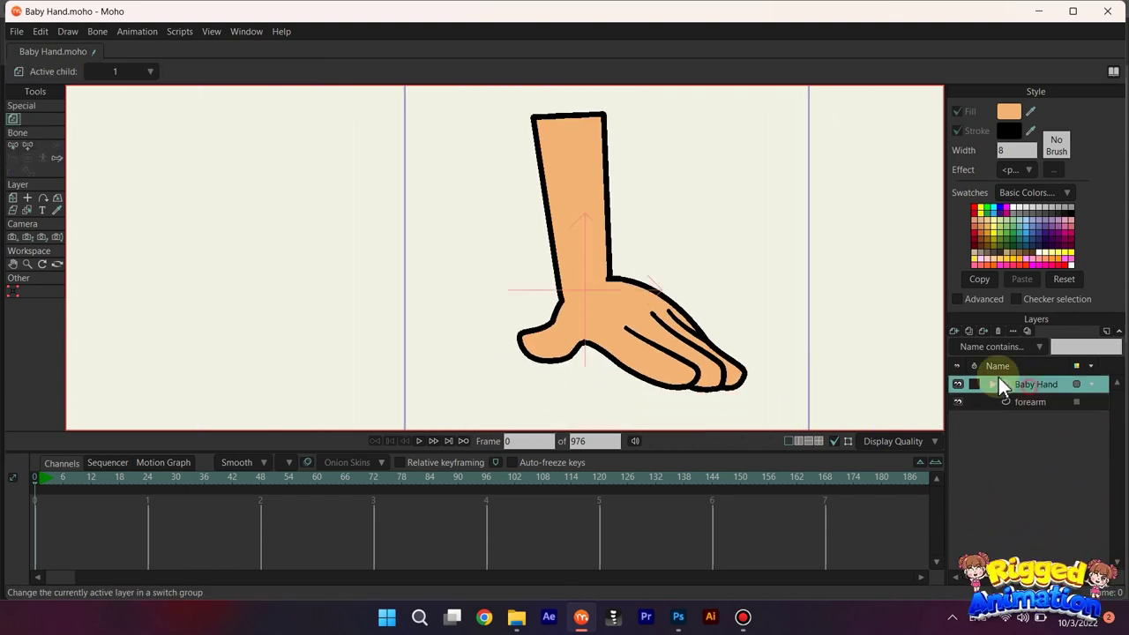
{"action": "left_click", "coordinate": [41, 477]}
{"action": "left_click_drag", "start_coordinate": [454, 385], "coordinate": [479, 353]}
{"action": "key", "text": "m"}
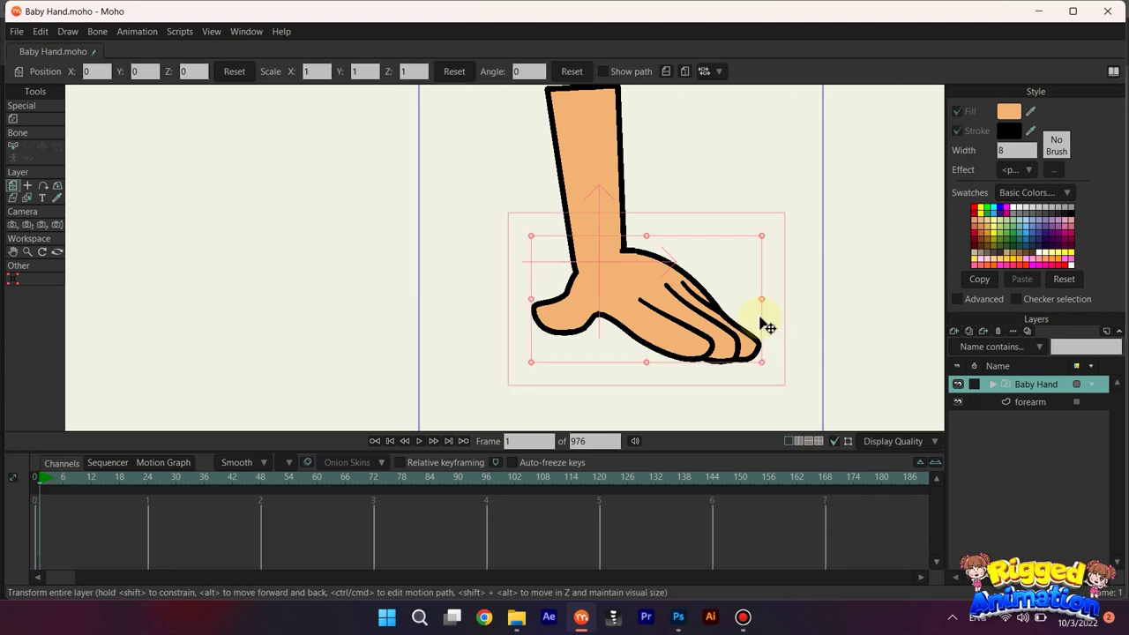
{"action": "scroll", "coordinate": [760, 314], "scroll_direction": "up", "scroll_amount": 1}
{"action": "left_click_drag", "start_coordinate": [731, 204], "coordinate": [763, 195]}
{"action": "scroll", "coordinate": [573, 295], "scroll_direction": "down", "scroll_amount": 3}
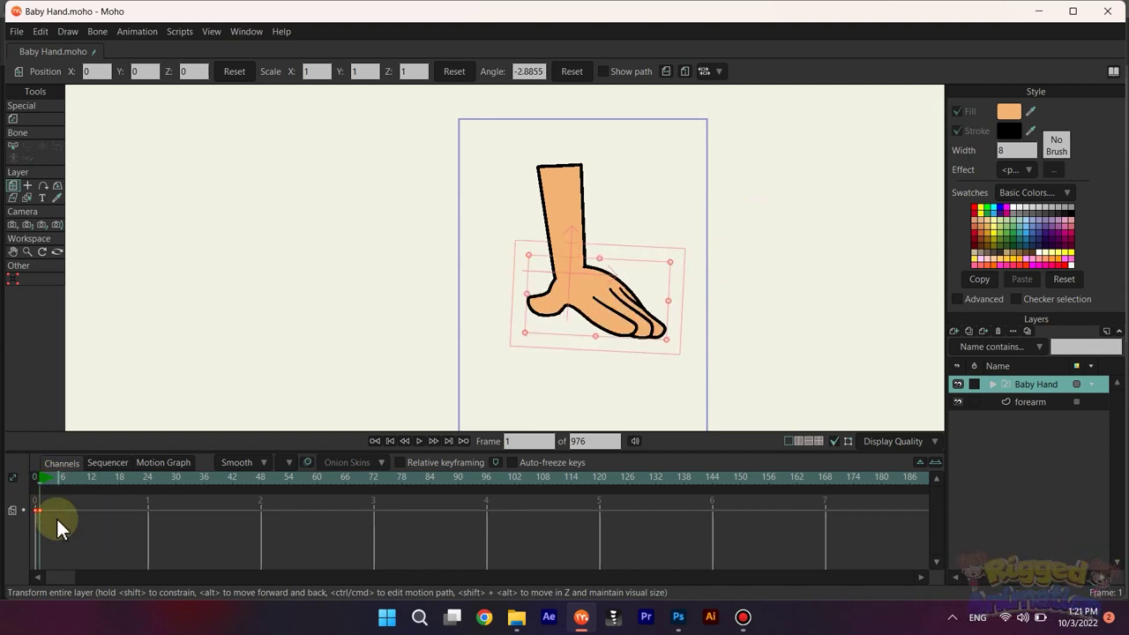
Delete the Baby Hand layer's test rotation keyframes and return to frame 0
{"action": "left_click_drag", "start_coordinate": [57, 517], "coordinate": [2, 474]}
{"action": "key", "text": "Delete"}
{"action": "scroll", "coordinate": [518, 327], "scroll_direction": "up", "scroll_amount": 1}
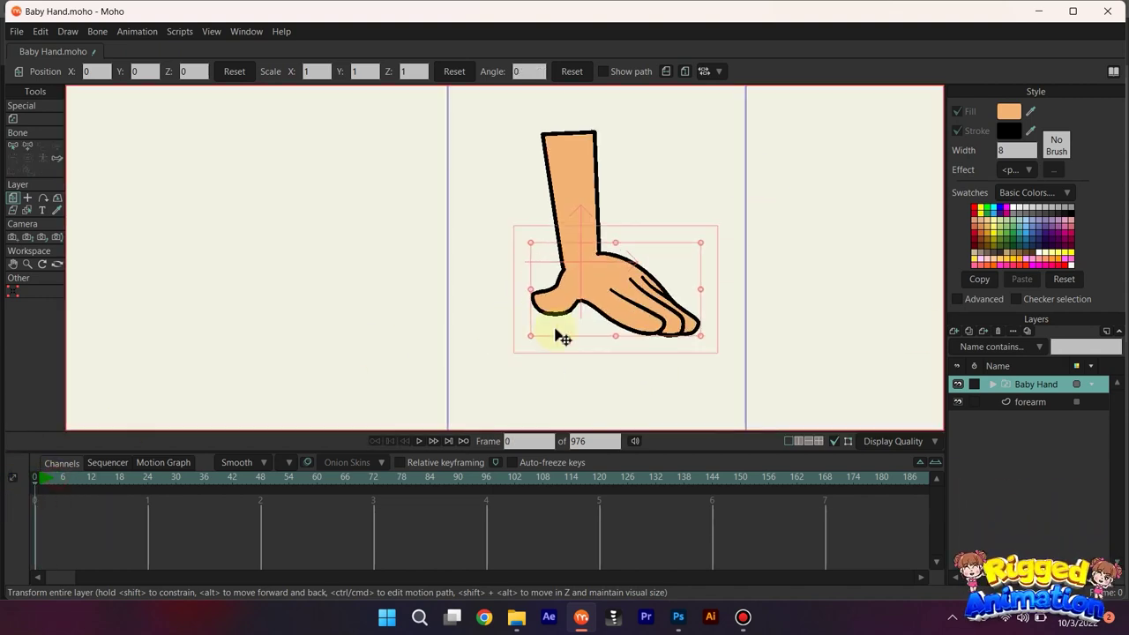
Group the Baby Hand and forearm layers together and name the group forearm
{"action": "left_click", "coordinate": [1037, 397]}
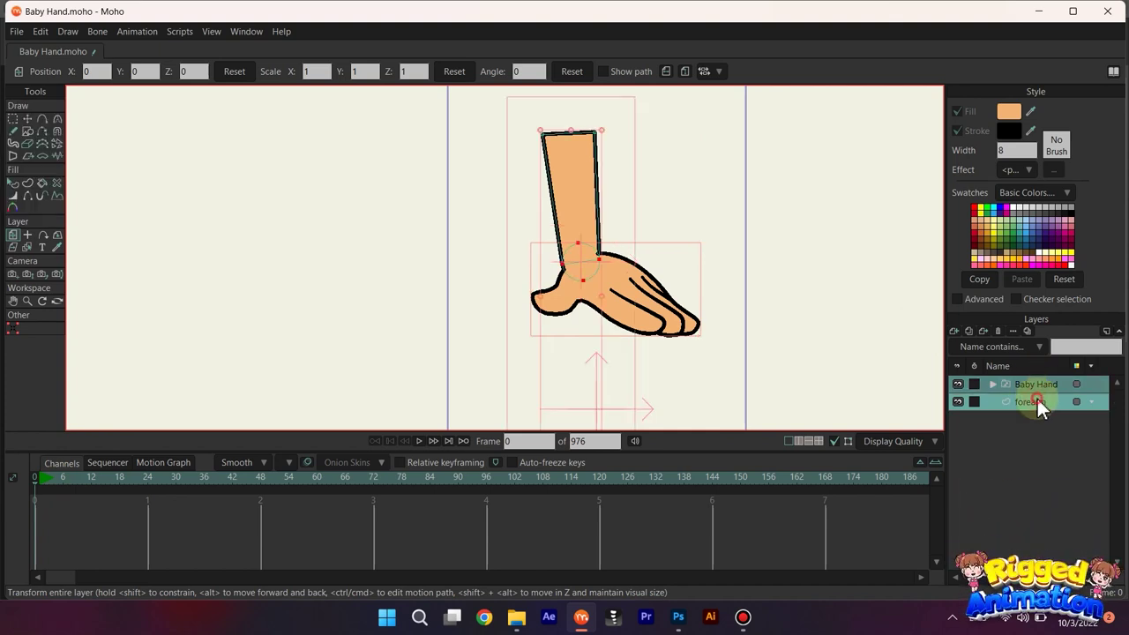
{"action": "right_click", "coordinate": [1038, 402]}
{"action": "left_click", "coordinate": [1074, 482]}
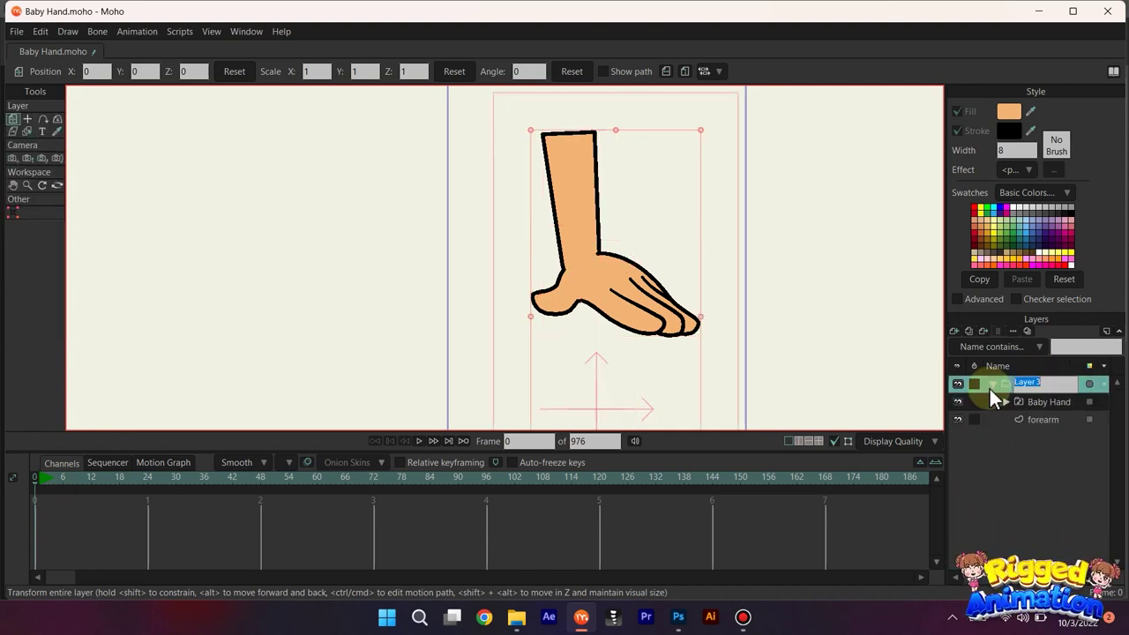
{"action": "left_click", "coordinate": [991, 386]}
{"action": "double_click", "coordinate": [1037, 386]}
{"action": "type", "text": "forearm"}
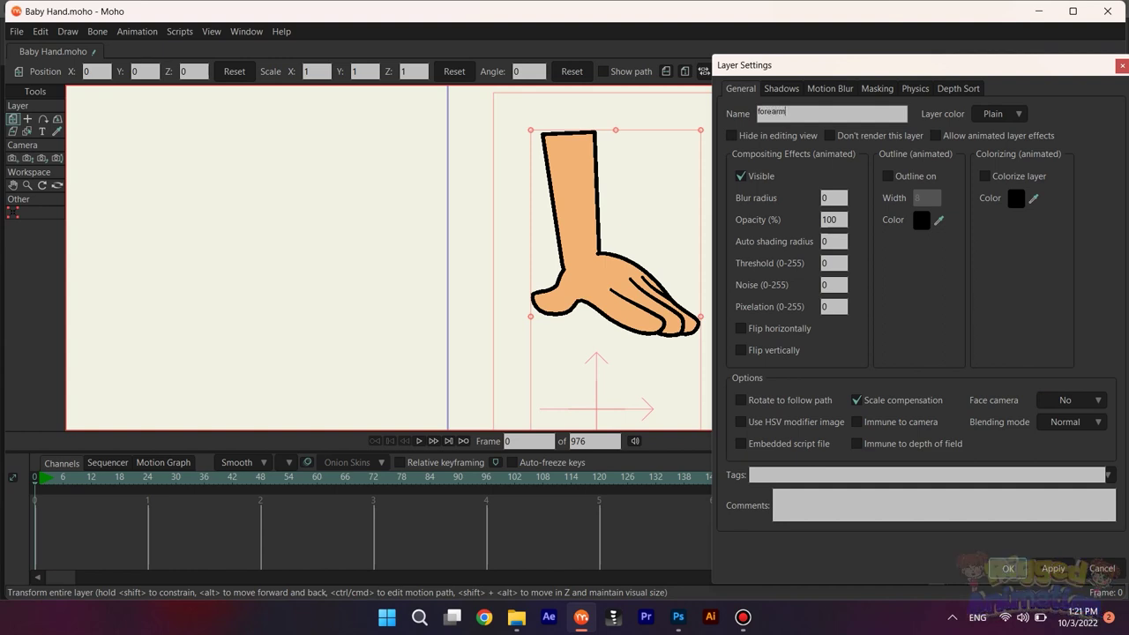
{"action": "key", "text": "Return"}
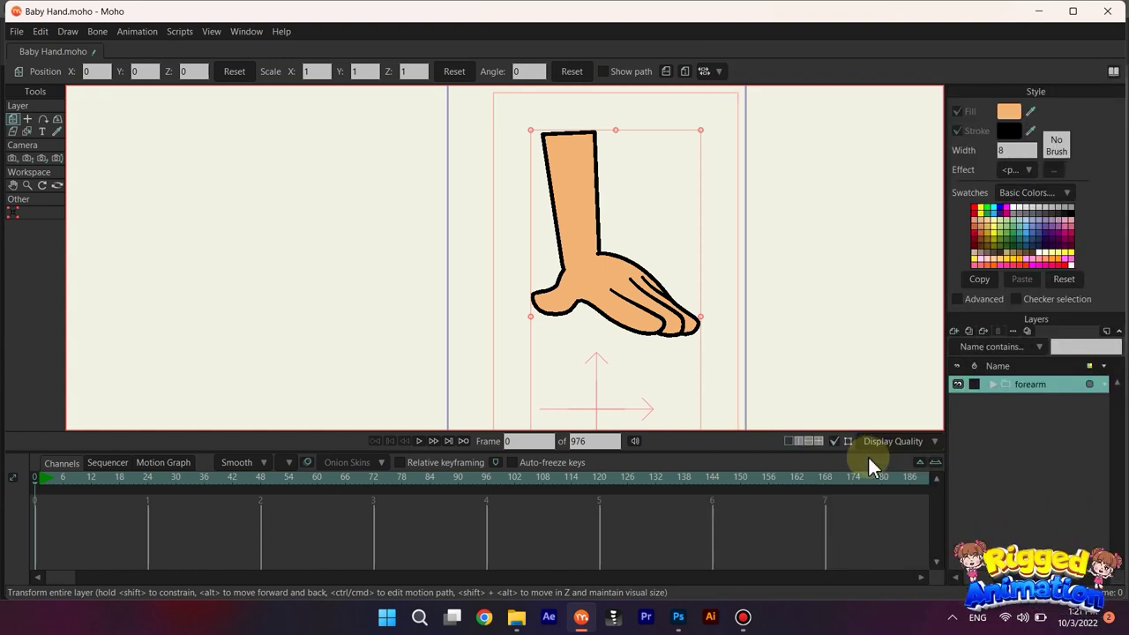
Expand the forearm group and convert it to a bone layer
{"action": "left_click", "coordinate": [991, 384]}
{"action": "right_click", "coordinate": [1023, 386]}
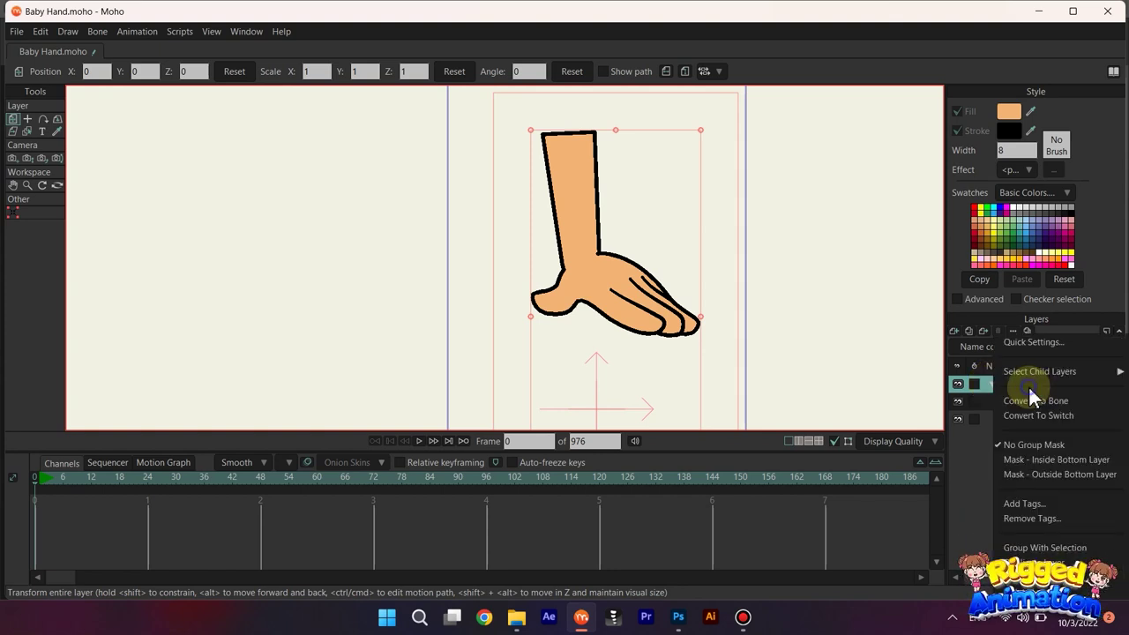
{"action": "left_click", "coordinate": [1053, 402]}
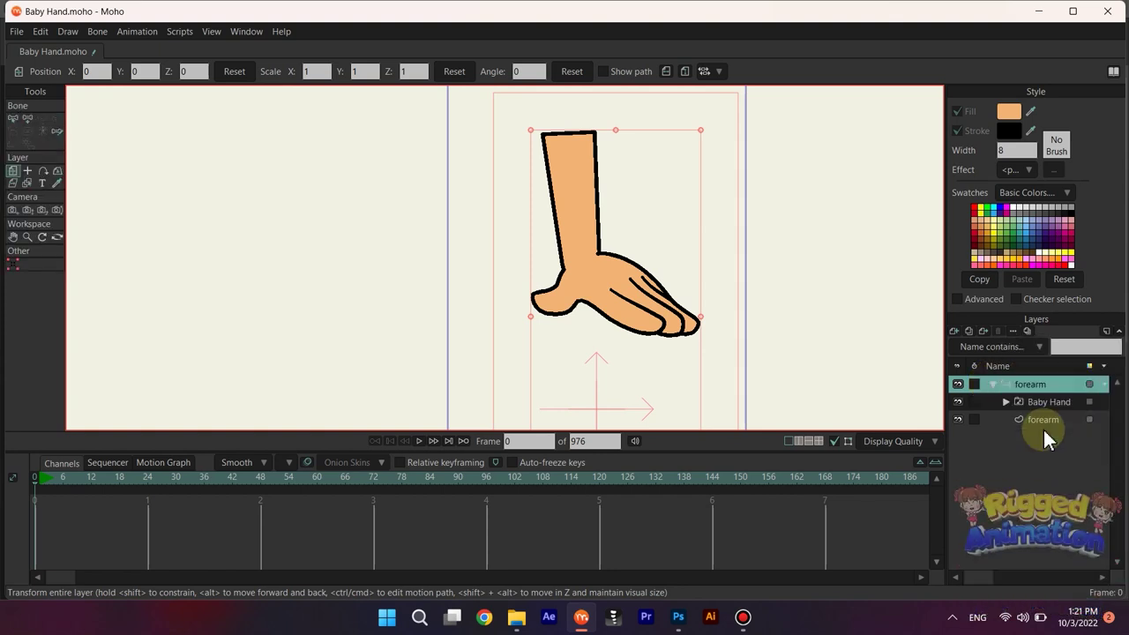
Copy the wrist circle from the forearm vector layer and paste it into a new vector layer above the forearm bone layer
{"action": "scroll", "coordinate": [532, 254], "scroll_direction": "down", "scroll_amount": 4}
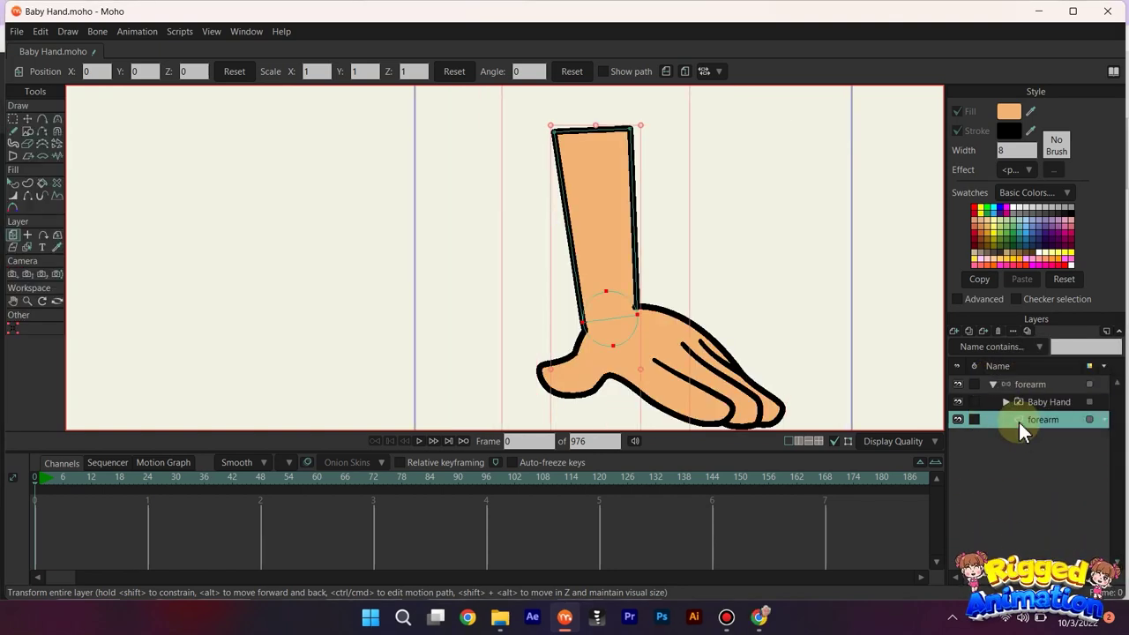
{"action": "scroll", "coordinate": [617, 300], "scroll_direction": "up", "scroll_amount": 3}
{"action": "scroll", "coordinate": [609, 307], "scroll_direction": "down", "scroll_amount": 2}
{"action": "scroll", "coordinate": [623, 314], "scroll_direction": "down", "scroll_amount": 1}
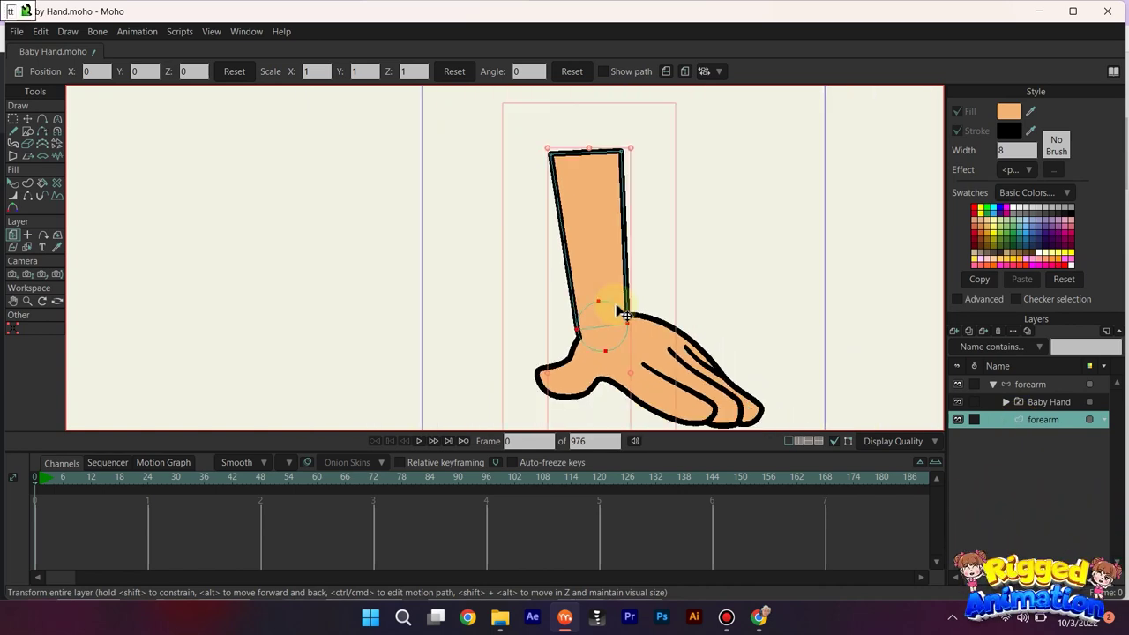
{"action": "left_click", "coordinate": [27, 120]}
{"action": "scroll", "coordinate": [609, 334], "scroll_direction": "up", "scroll_amount": 1}
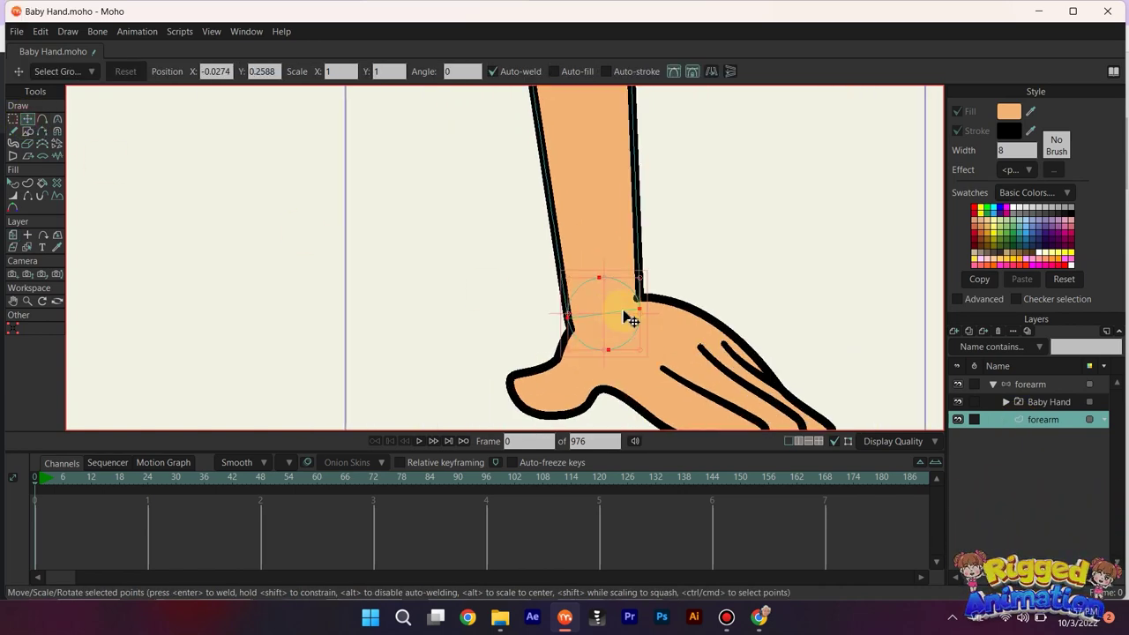
{"action": "left_click", "coordinate": [1030, 385]}
{"action": "left_click", "coordinate": [955, 334]}
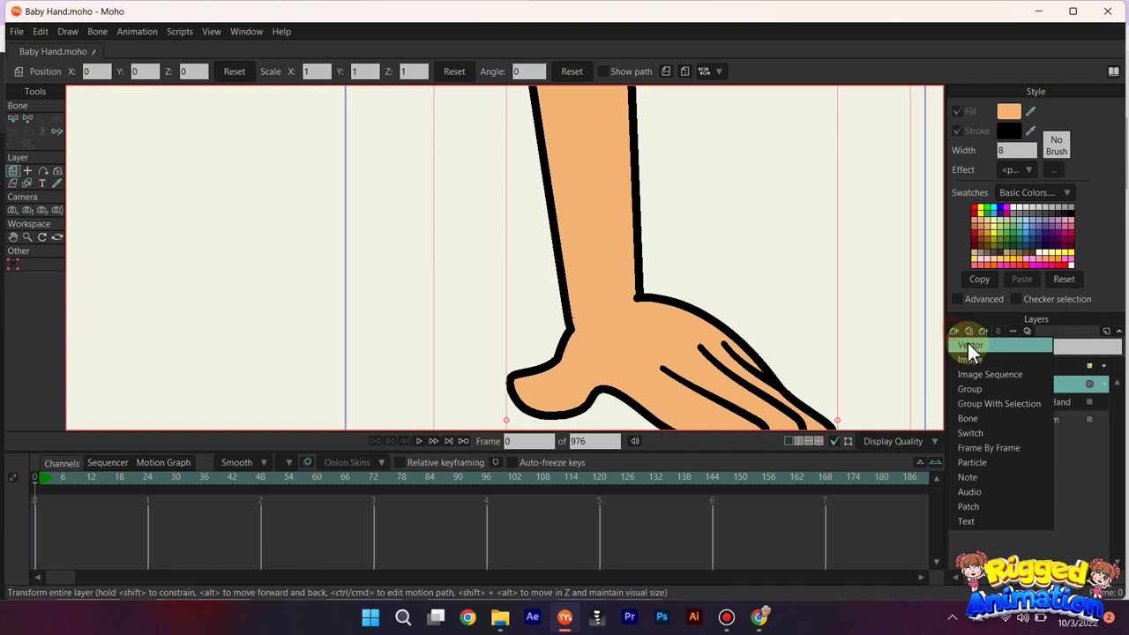
{"action": "key", "text": "Return"}
{"action": "key", "text": "ctrl+v"}
{"action": "scroll", "coordinate": [517, 307], "scroll_direction": "down", "scroll_amount": 2}
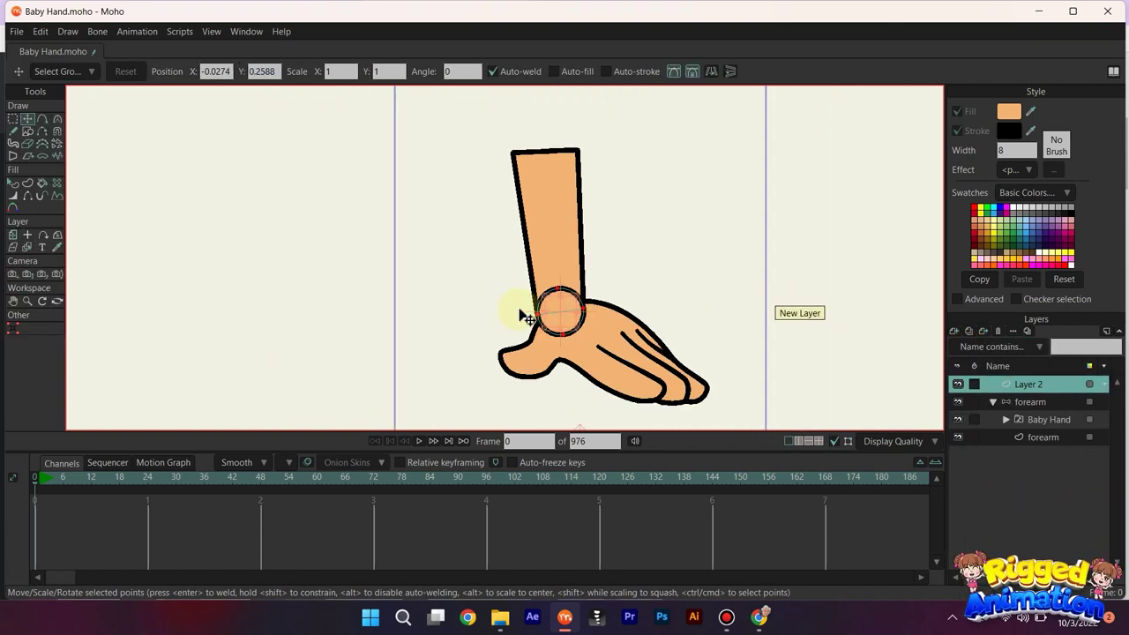
Shrink a copy of the pasted circle around its centre to mark the wrist pivot inside the larger circle
{"action": "scroll", "coordinate": [565, 306], "scroll_direction": "up", "scroll_amount": 2}
{"action": "scroll", "coordinate": [567, 308], "scroll_direction": "up", "scroll_amount": 1}
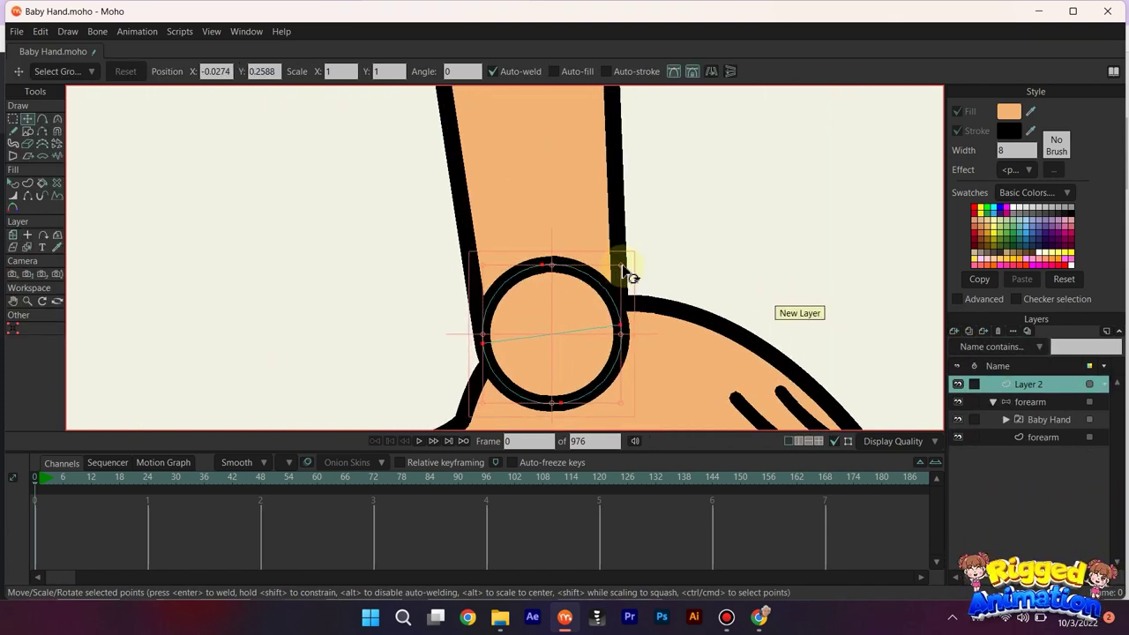
{"action": "left_click_drag", "start_coordinate": [628, 273], "coordinate": [561, 325]}
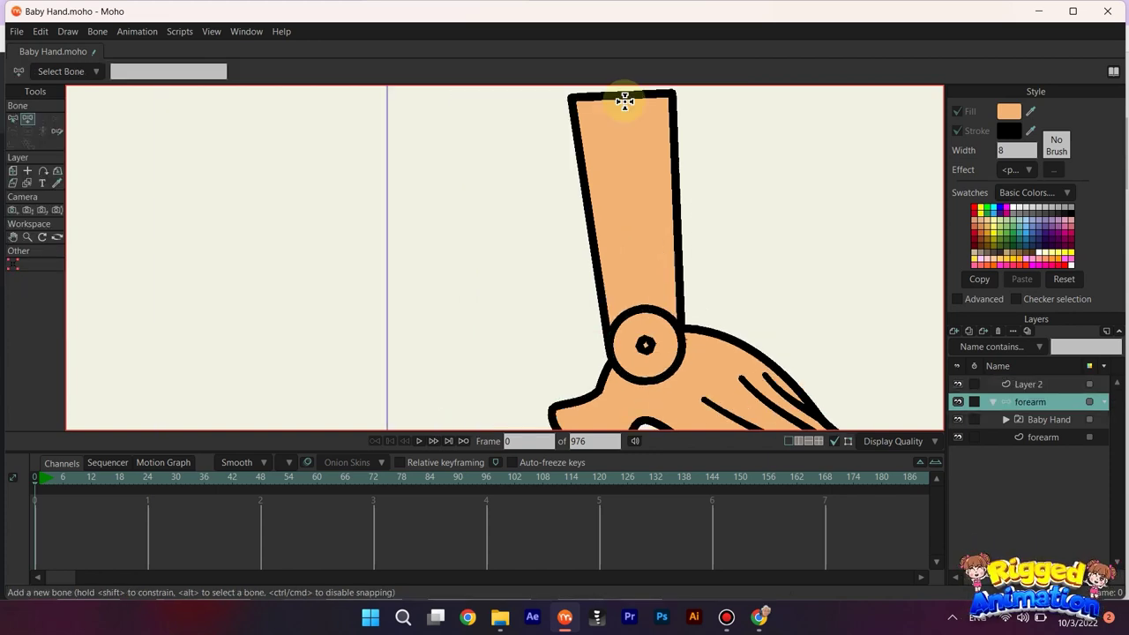
On the forearm bone layer, draw a bone from the forearm's upper end down to the centre of the wrist marker
{"action": "left_click_drag", "start_coordinate": [645, 345], "coordinate": [647, 345]}
{"action": "scroll", "coordinate": [652, 347], "scroll_direction": "up", "scroll_amount": 6}
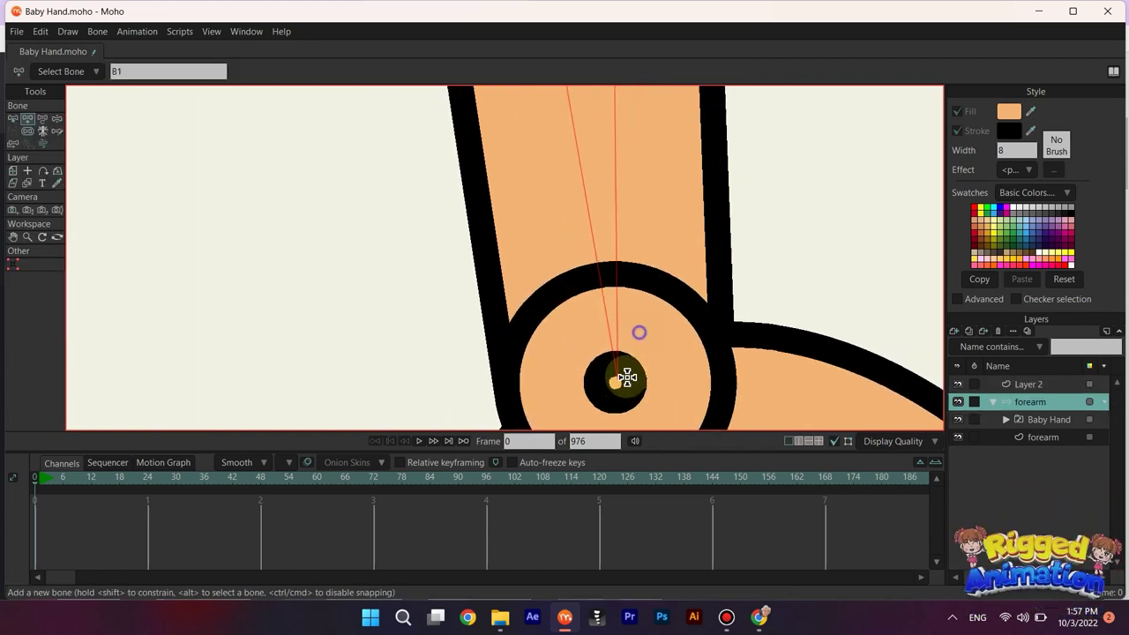
{"action": "scroll", "coordinate": [609, 273], "scroll_direction": "up", "scroll_amount": 1}
{"action": "key", "text": "t"}
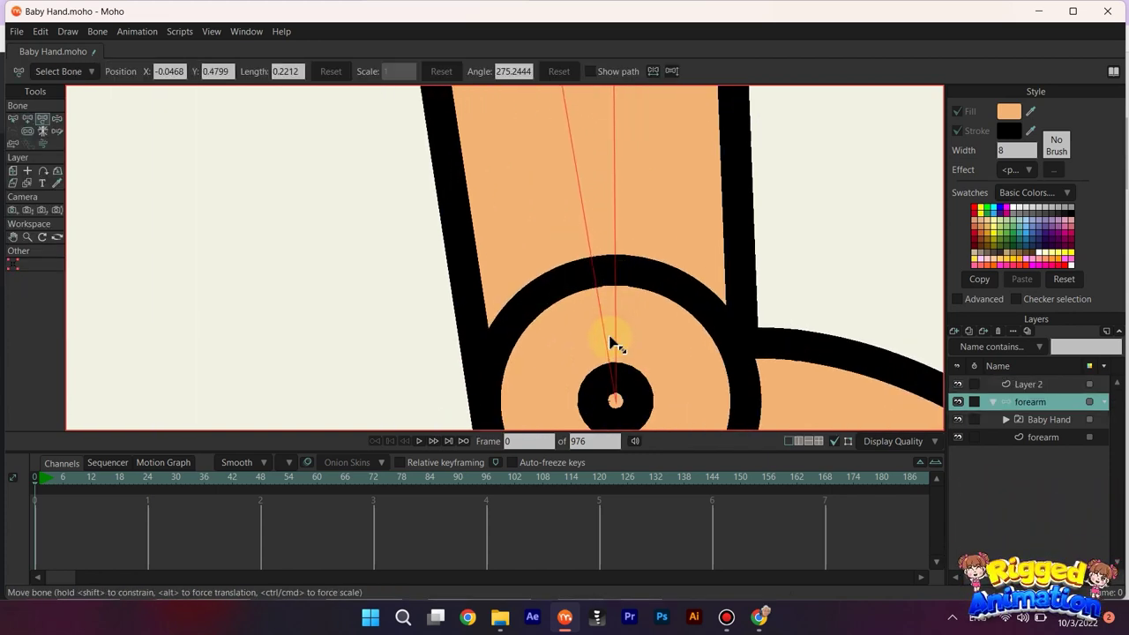
{"action": "scroll", "coordinate": [607, 335], "scroll_direction": "down", "scroll_amount": 4}
{"action": "left_click_drag", "start_coordinate": [607, 334], "coordinate": [523, 162]}
Draw a second bone from the wrist marker's centre toward the fingertips and leave both bones deselected
{"action": "key", "text": "a"}
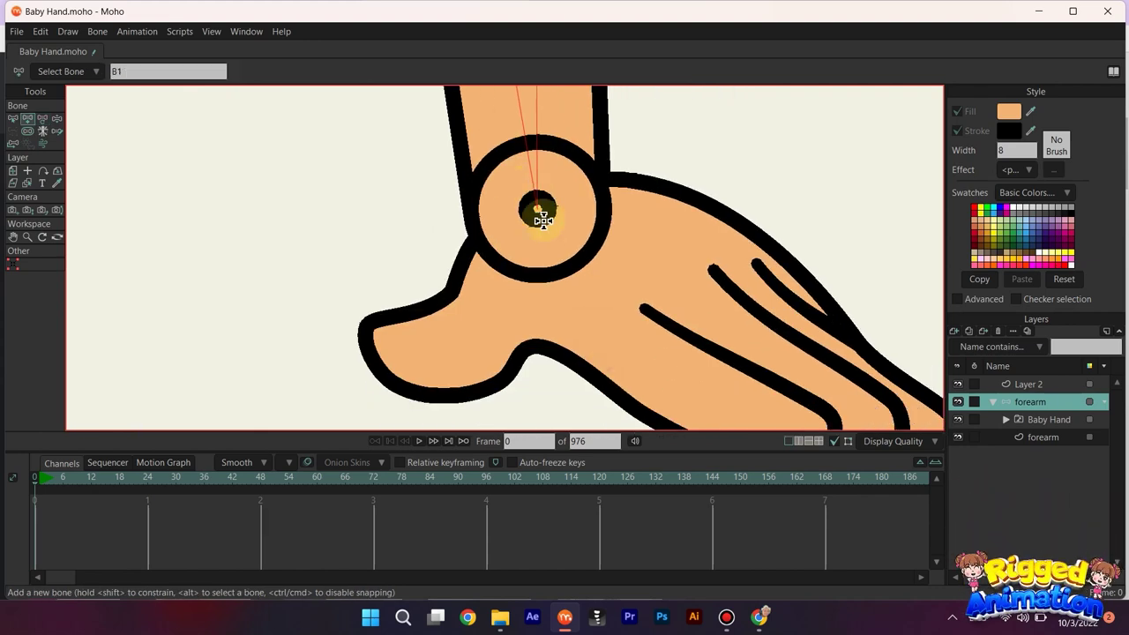
{"action": "left_click_drag", "start_coordinate": [816, 398], "coordinate": [832, 409]}
{"action": "scroll", "coordinate": [665, 272], "scroll_direction": "down", "scroll_amount": 5}
{"action": "left_click_drag", "start_coordinate": [661, 259], "coordinate": [690, 307]}
{"action": "key", "text": "b"}
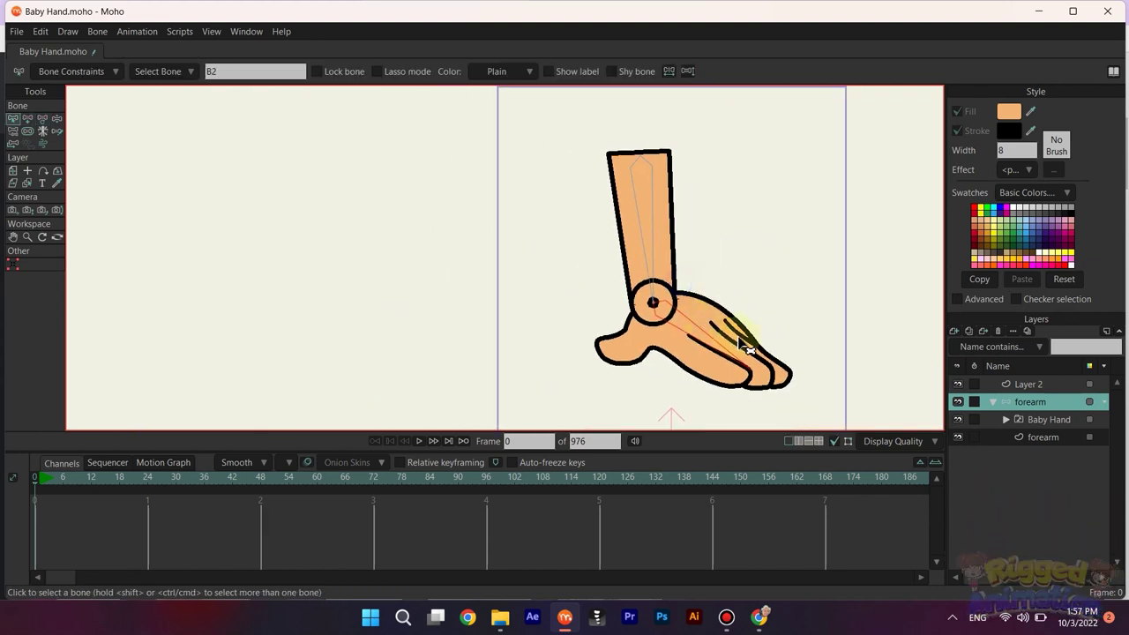
{"action": "key", "text": "s"}
{"action": "key", "text": "z"}
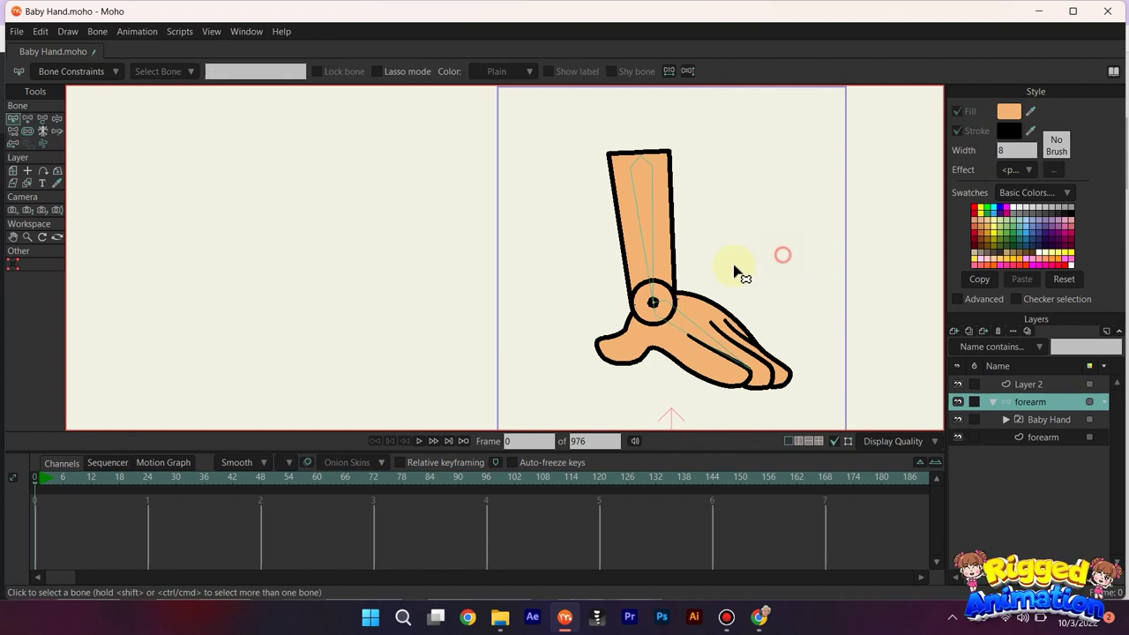
Bind the Baby Hand layer to the hand bone and hide the marker layer, Layer 2
{"action": "scroll", "coordinate": [724, 266], "scroll_direction": "up", "scroll_amount": 5}
{"action": "left_click", "coordinate": [1027, 419]}
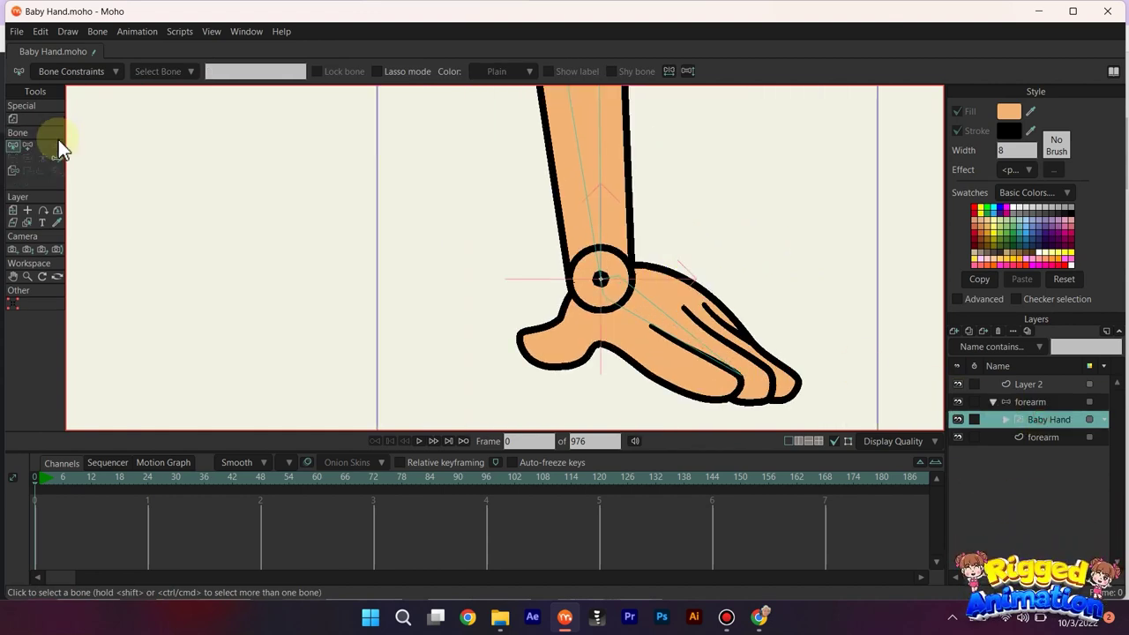
{"action": "left_click", "coordinate": [15, 168]}
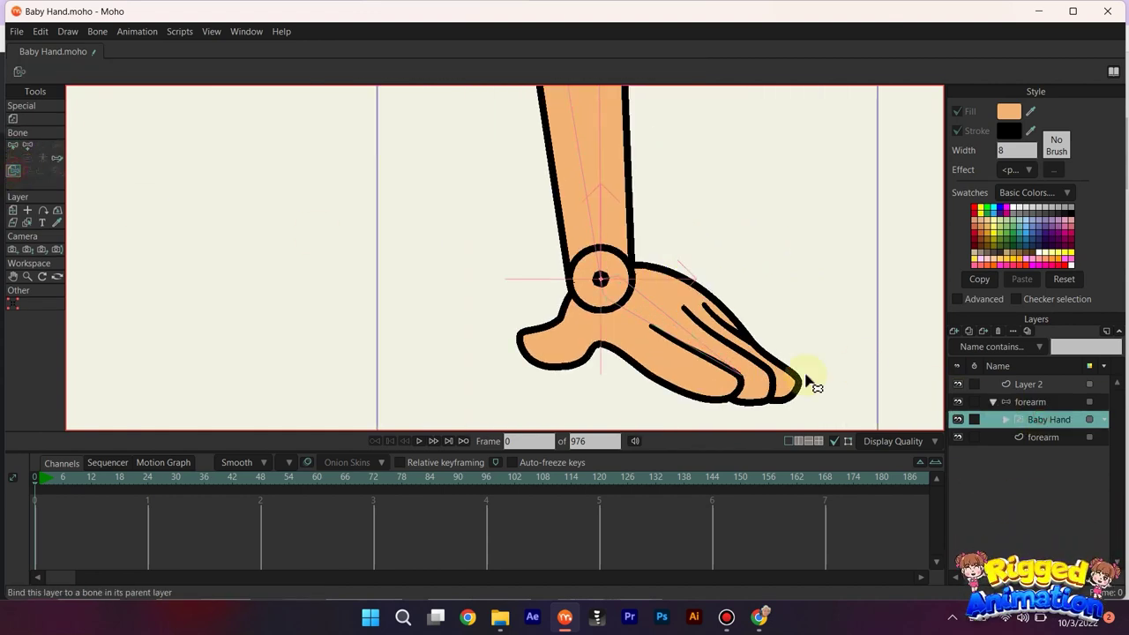
{"action": "left_click", "coordinate": [957, 420]}
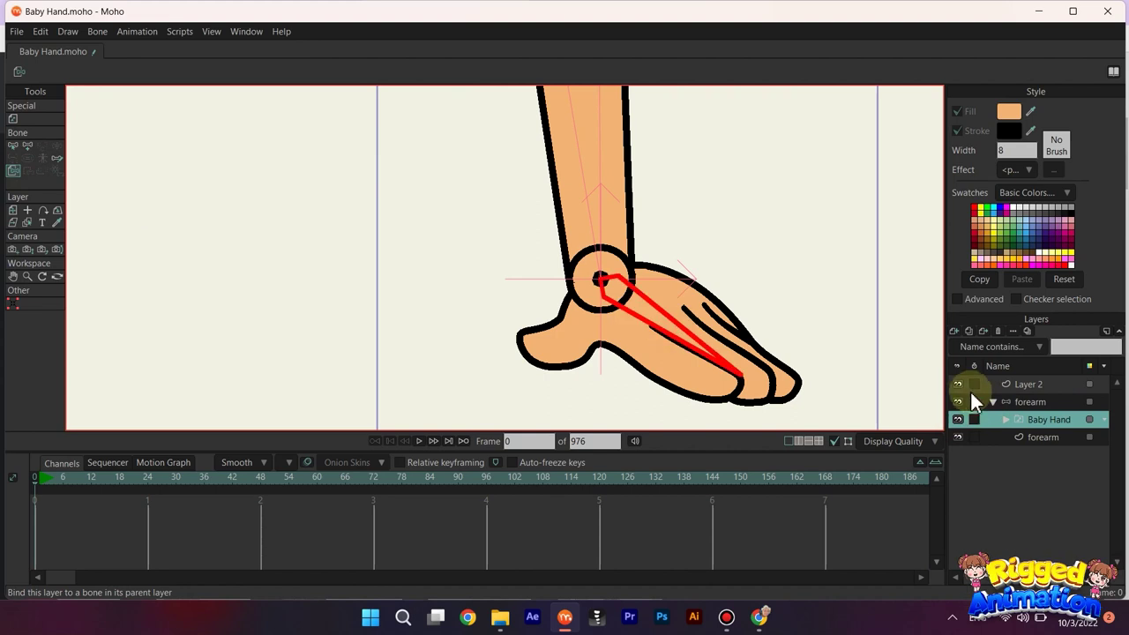
Bind all points of the forearm vector layer to the forearm bone
{"action": "left_click", "coordinate": [1045, 435]}
{"action": "scroll", "coordinate": [563, 205], "scroll_direction": "down", "scroll_amount": 4}
{"action": "left_click_drag", "start_coordinate": [569, 214], "coordinate": [603, 274]}
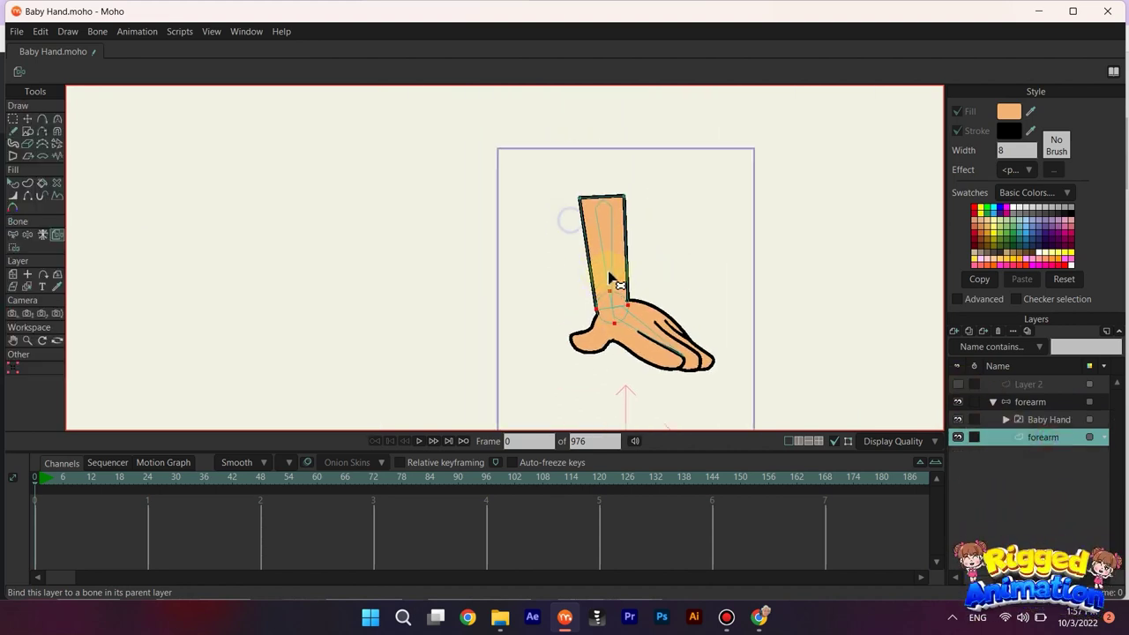
{"action": "key", "text": "b"}
{"action": "left_click", "coordinate": [606, 269]}
{"action": "key", "text": "i"}
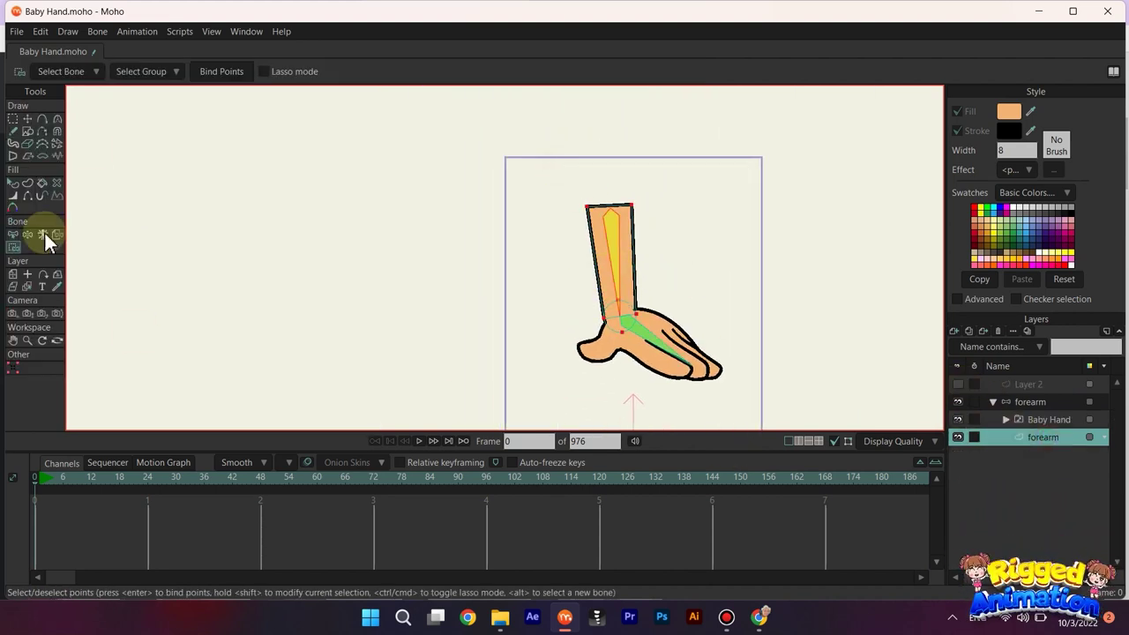
{"action": "scroll", "coordinate": [682, 338], "scroll_direction": "up", "scroll_amount": 2}
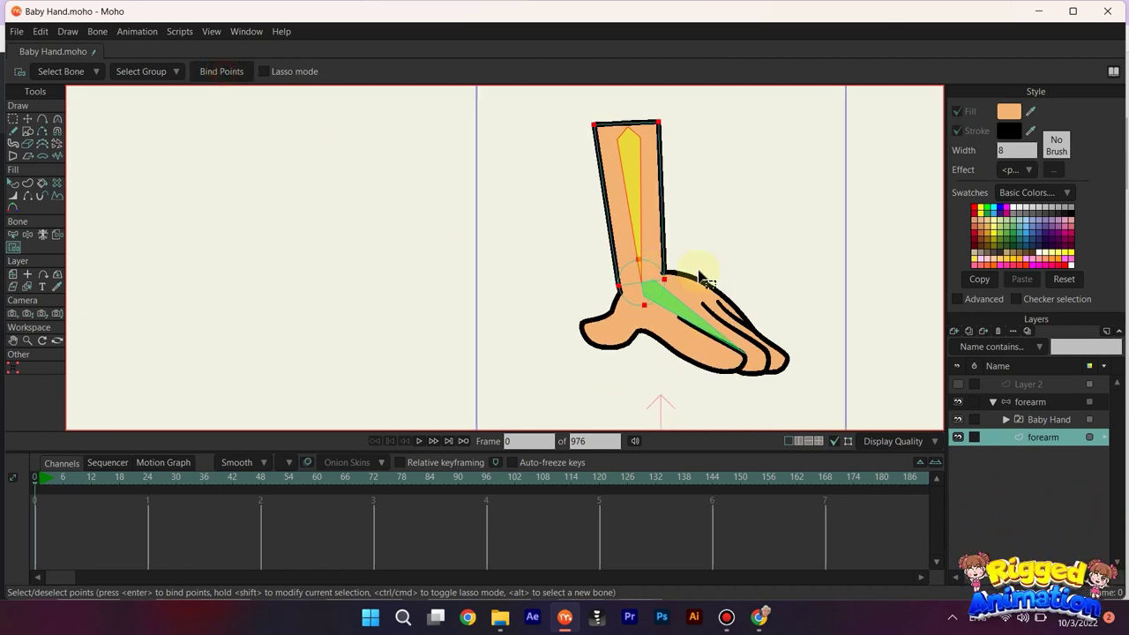
Test the rig on frame 7 by rotating the hand bone and swinging the forearm bone, examining the wrist joint up close
{"action": "key", "text": "q"}
{"action": "left_click", "coordinate": [1041, 404]}
{"action": "left_click", "coordinate": [69, 480]}
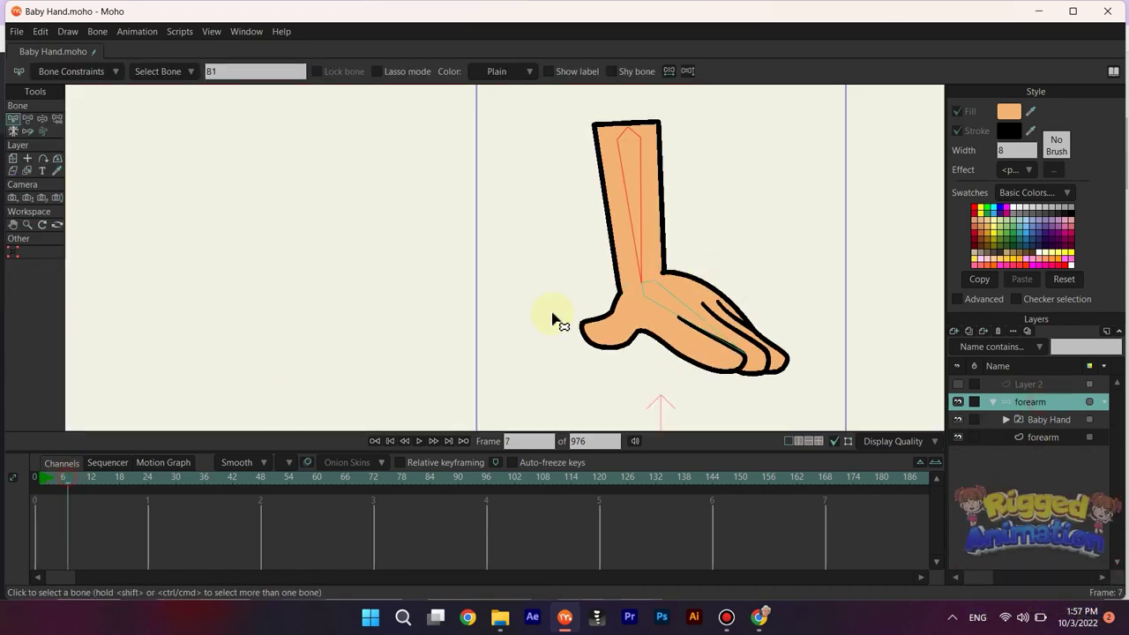
{"action": "scroll", "coordinate": [583, 276], "scroll_direction": "down", "scroll_amount": 2}
{"action": "key", "text": "t"}
{"action": "left_click_drag", "start_coordinate": [646, 303], "coordinate": [657, 326]}
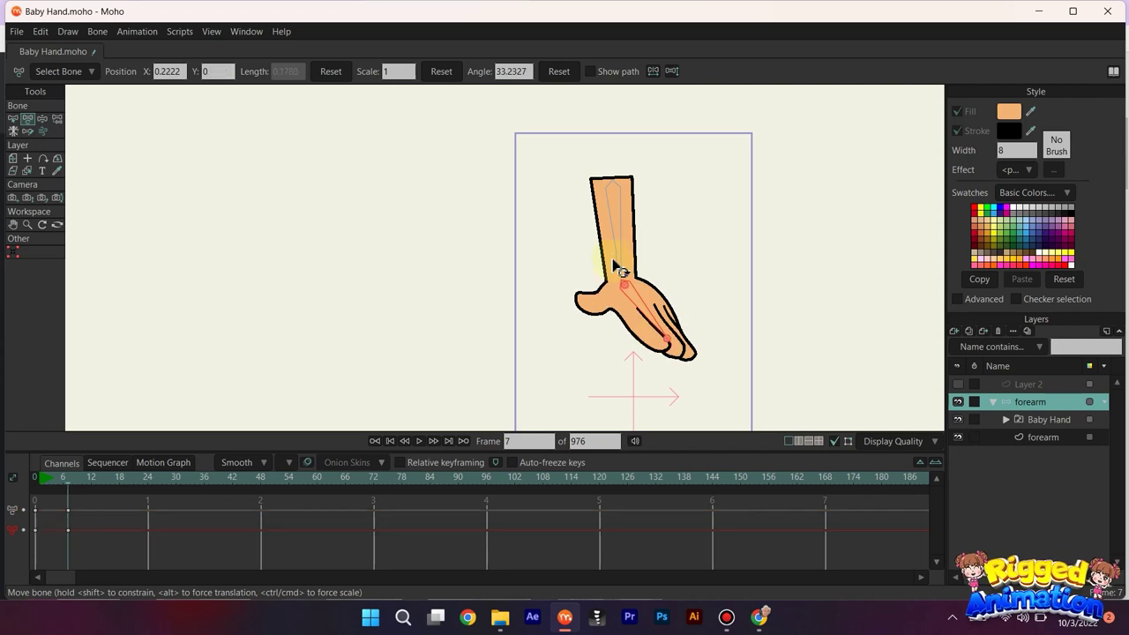
{"action": "left_click_drag", "start_coordinate": [615, 261], "coordinate": [646, 255]}
{"action": "scroll", "coordinate": [687, 274], "scroll_direction": "up", "scroll_amount": 2}
{"action": "left_click_drag", "start_coordinate": [683, 301], "coordinate": [371, 437]}
{"action": "scroll", "coordinate": [711, 283], "scroll_direction": "up", "scroll_amount": 2}
{"action": "scroll", "coordinate": [650, 303], "scroll_direction": "up", "scroll_amount": 2}
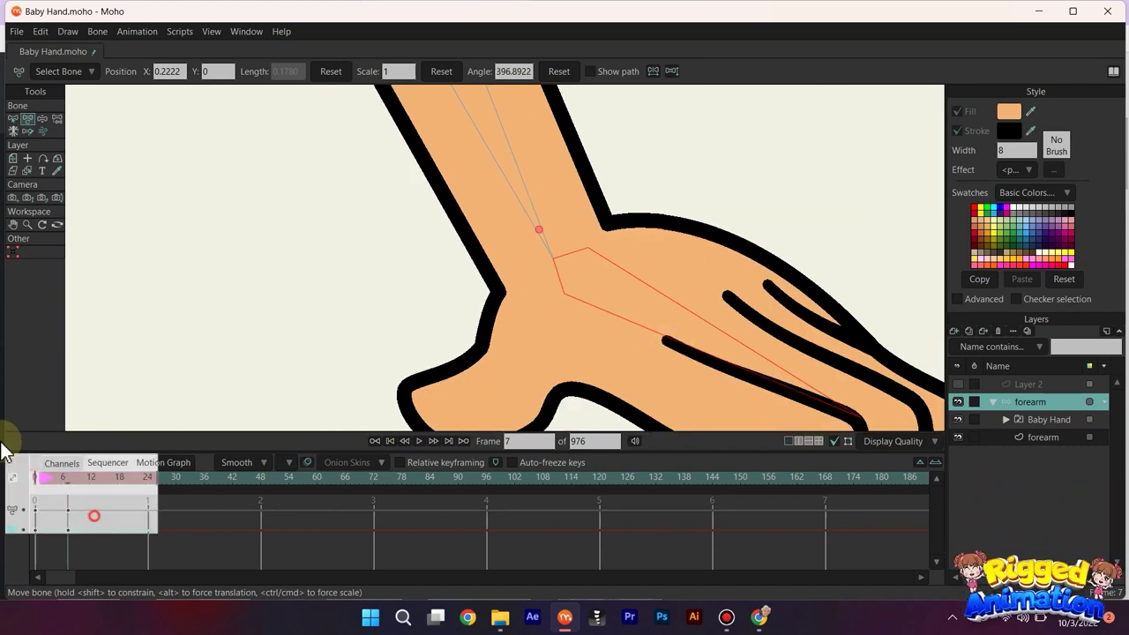
Delete the test bone keyframes and return to frame 0
{"action": "left_click", "coordinate": [56, 477]}
{"action": "left_click", "coordinate": [36, 477]}
{"action": "scroll", "coordinate": [509, 250], "scroll_direction": "down", "scroll_amount": 5}
{"action": "left_click_drag", "start_coordinate": [569, 294], "coordinate": [637, 312]}
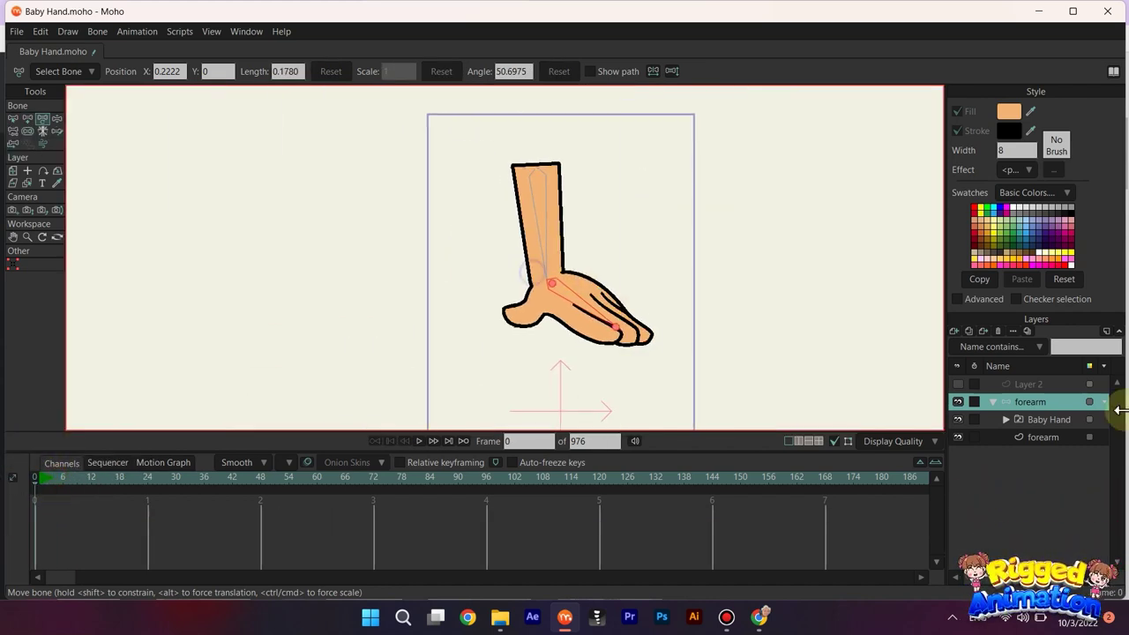
Look through the numbered sublayers inside the Baby Hand layer, then collapse the forearm bone layer
{"action": "left_click", "coordinate": [1006, 420]}
{"action": "scroll", "coordinate": [1043, 456], "scroll_direction": "down", "scroll_amount": 8}
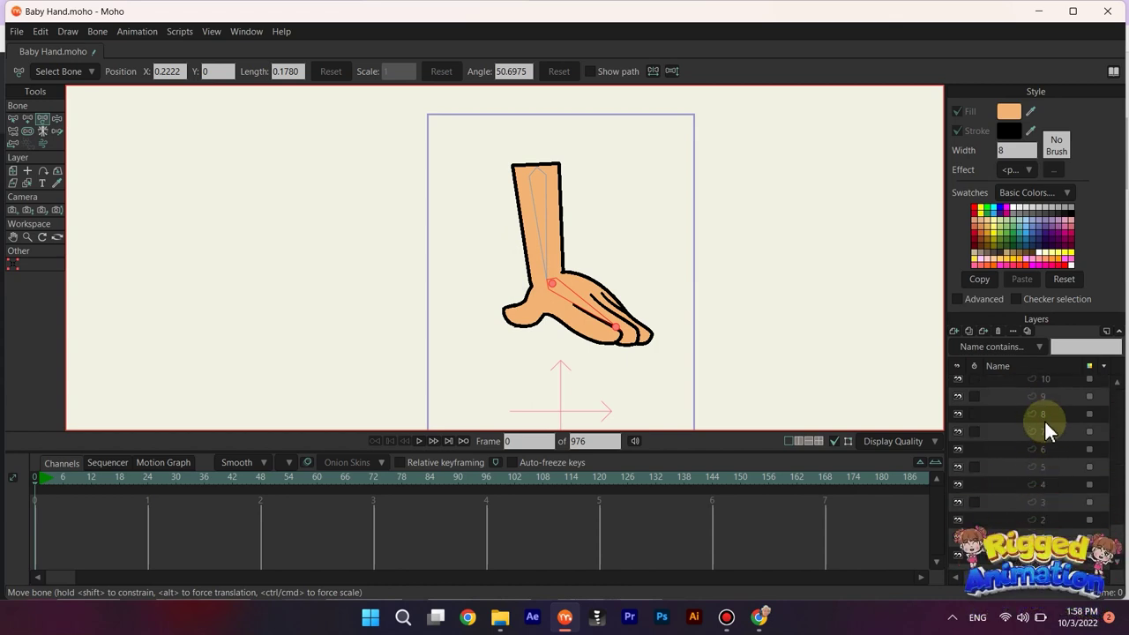
{"action": "scroll", "coordinate": [1044, 402], "scroll_direction": "up", "scroll_amount": 4}
{"action": "scroll", "coordinate": [1045, 399], "scroll_direction": "up", "scroll_amount": 4}
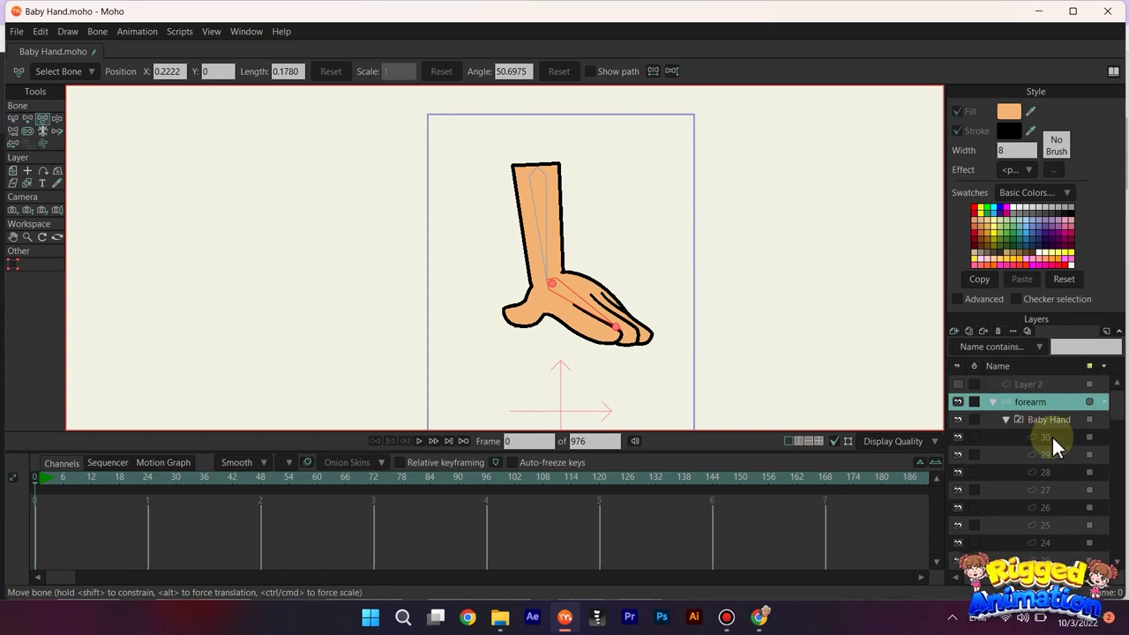
{"action": "left_click", "coordinate": [1051, 434]}
{"action": "left_click", "coordinate": [1048, 421]}
{"action": "left_click", "coordinate": [1036, 404]}
{"action": "left_click", "coordinate": [993, 402]}
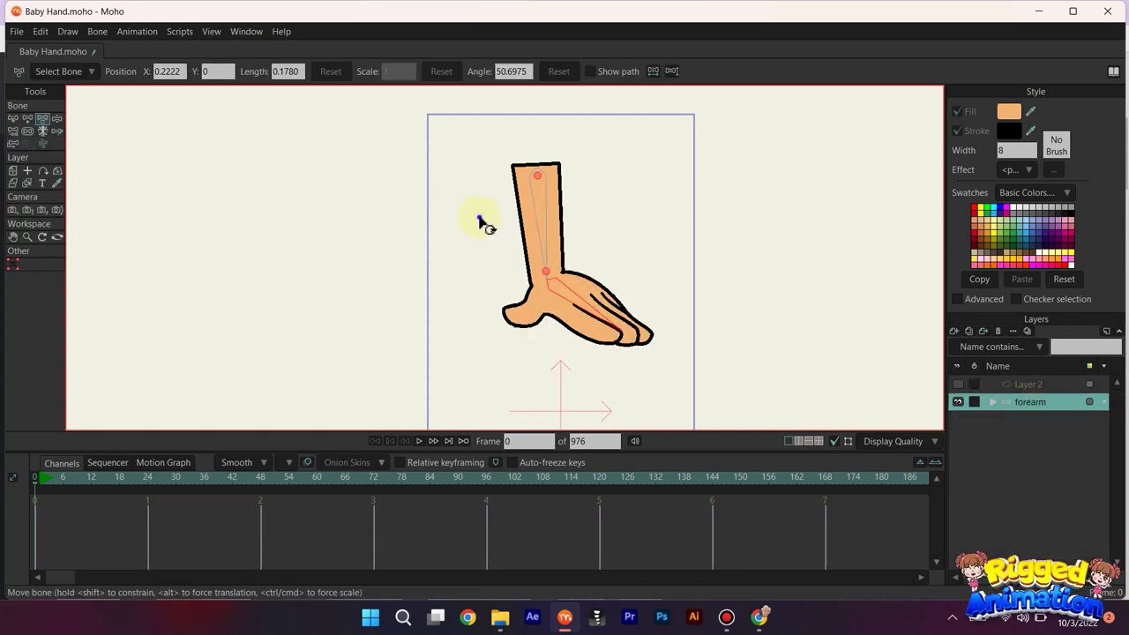
Draw a separate vertical control bone beside the forearm and reduce its bone strength
{"action": "scroll", "coordinate": [479, 222], "scroll_direction": "up", "scroll_amount": 2}
{"action": "key", "text": "a"}
{"action": "left_click_drag", "start_coordinate": [488, 335], "coordinate": [488, 247]}
{"action": "key", "text": "s"}
{"action": "left_click_drag", "start_coordinate": [424, 282], "coordinate": [177, 283]}
{"action": "key", "text": "b"}
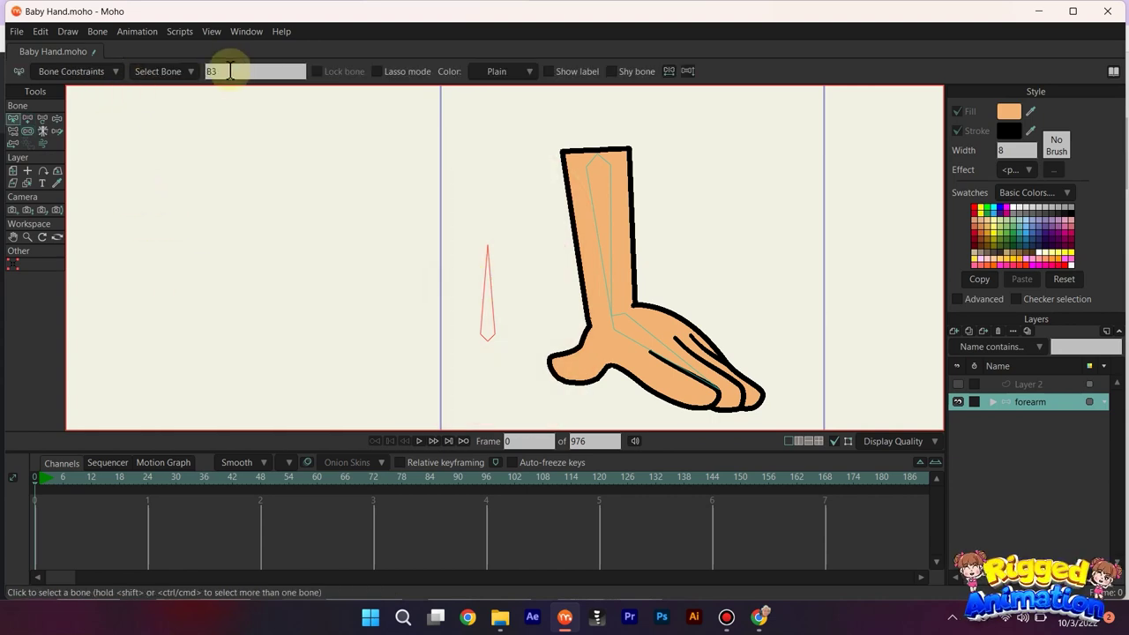
Name the new control bone hand and show its label
{"action": "left_click_drag", "start_coordinate": [232, 71], "coordinate": [144, 67]}
{"action": "type", "text": "hand"}
{"action": "key", "text": "Return"}
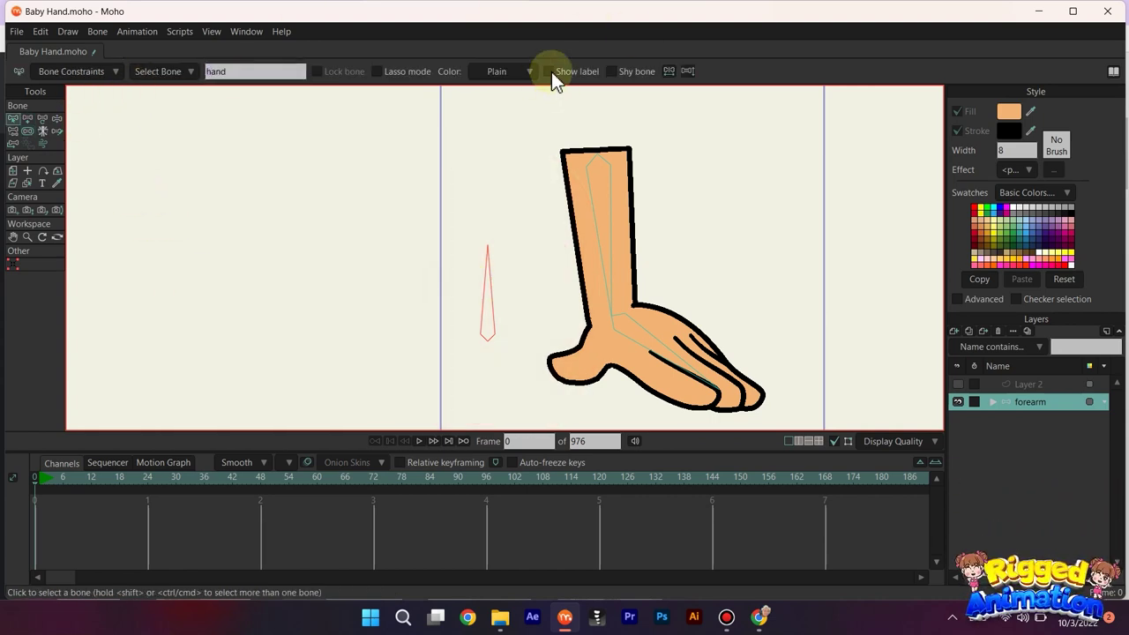
{"action": "left_click", "coordinate": [549, 71]}
Enable angle constraints on the hand control bone and limit its rotation to 0 to 90 degrees
{"action": "left_click", "coordinate": [55, 74]}
{"action": "left_click", "coordinate": [80, 92]}
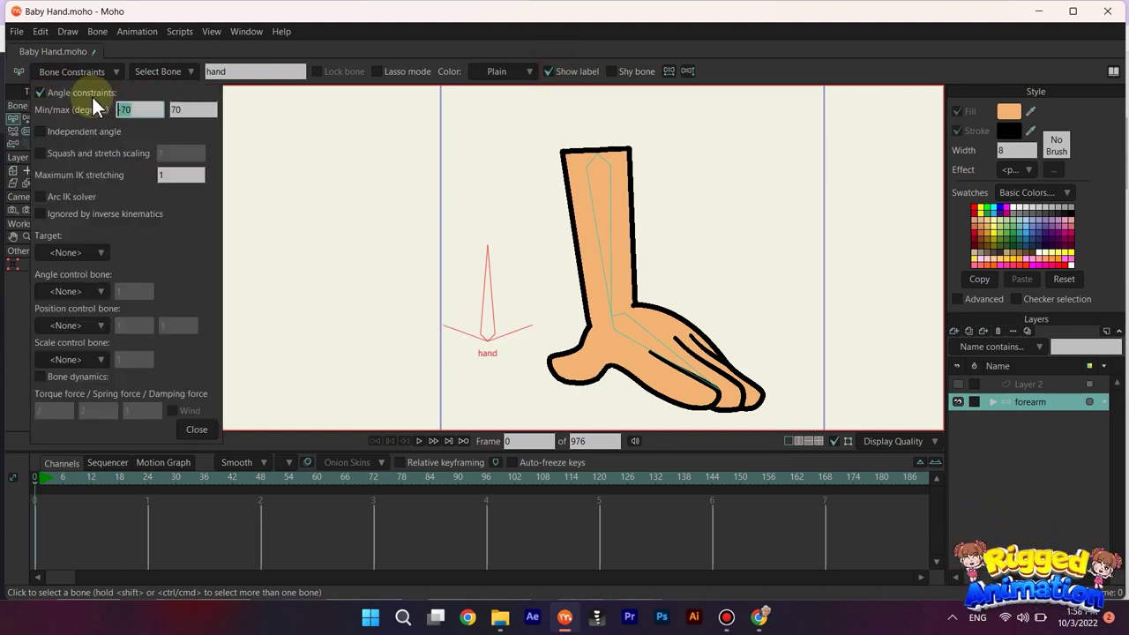
{"action": "type", "text": "0"}
{"action": "left_click", "coordinate": [182, 106]}
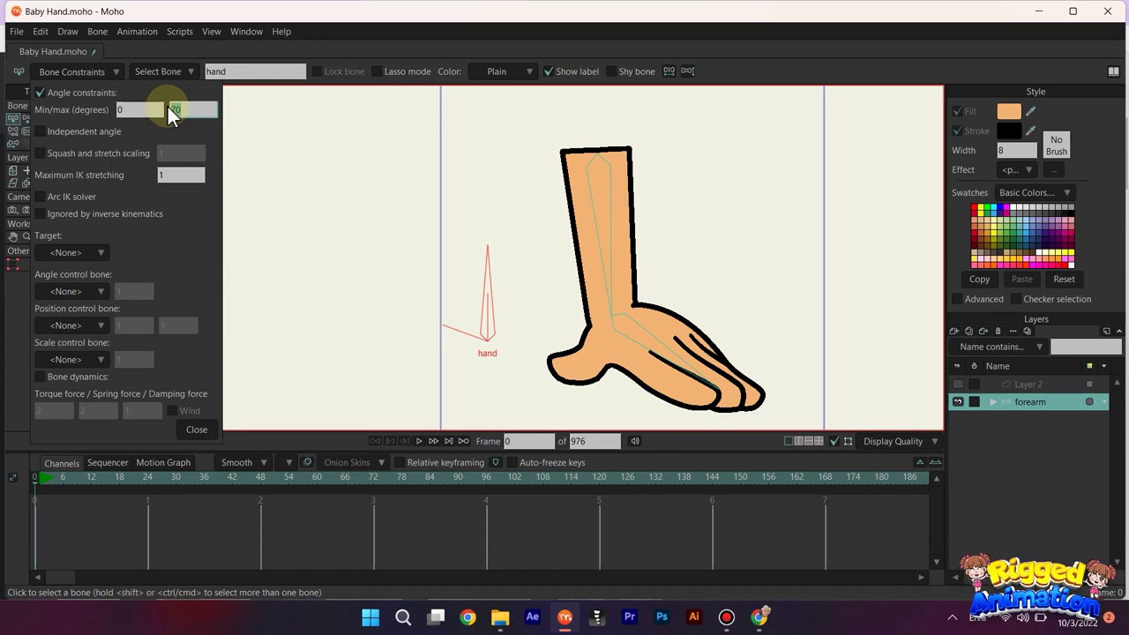
{"action": "left_click", "coordinate": [197, 430]}
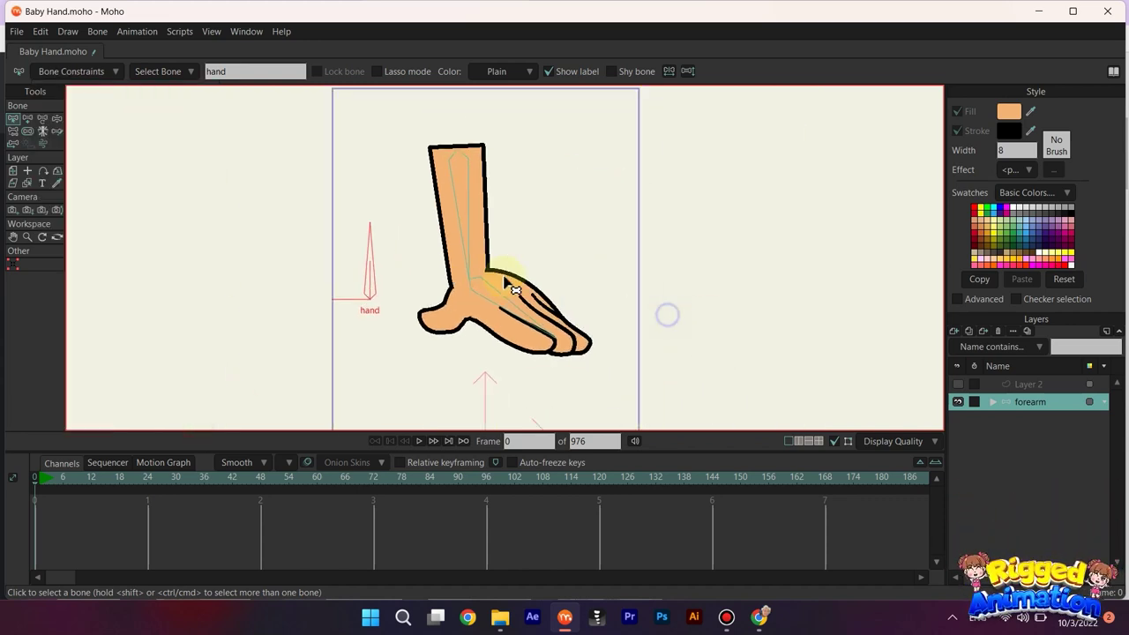
Create a smart bone action for the hand control bone and rotate the bone toward its constraint limit on frame 30
{"action": "key", "text": "ctrl+shift+a"}
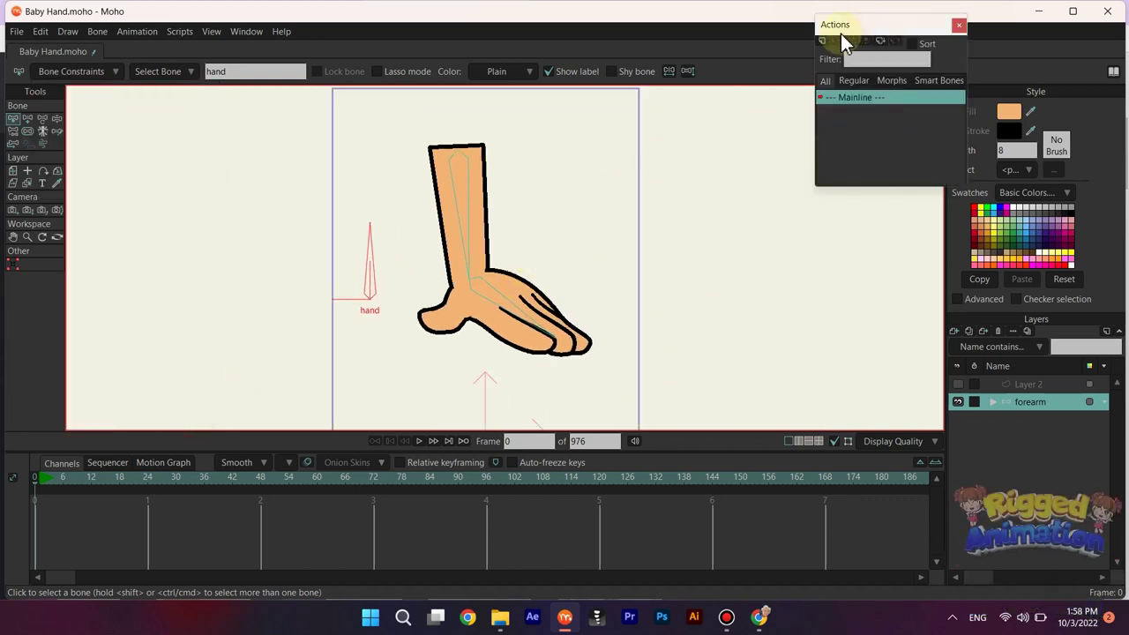
{"action": "left_click", "coordinate": [821, 41]}
{"action": "left_click", "coordinate": [574, 356]}
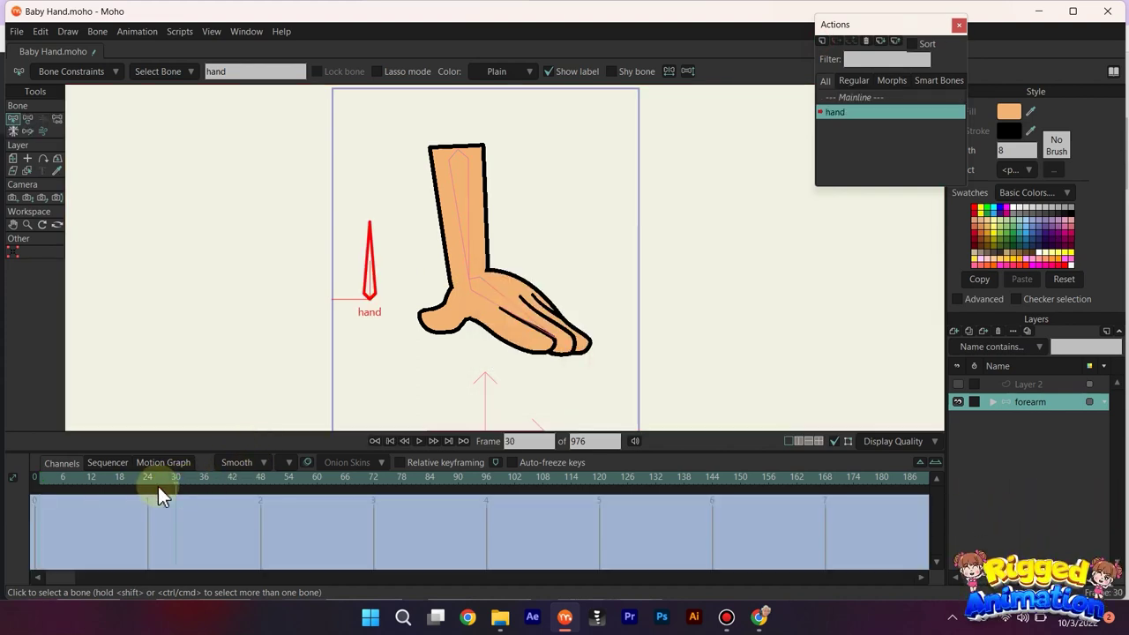
{"action": "key", "text": "t"}
{"action": "left_click_drag", "start_coordinate": [370, 237], "coordinate": [327, 315]}
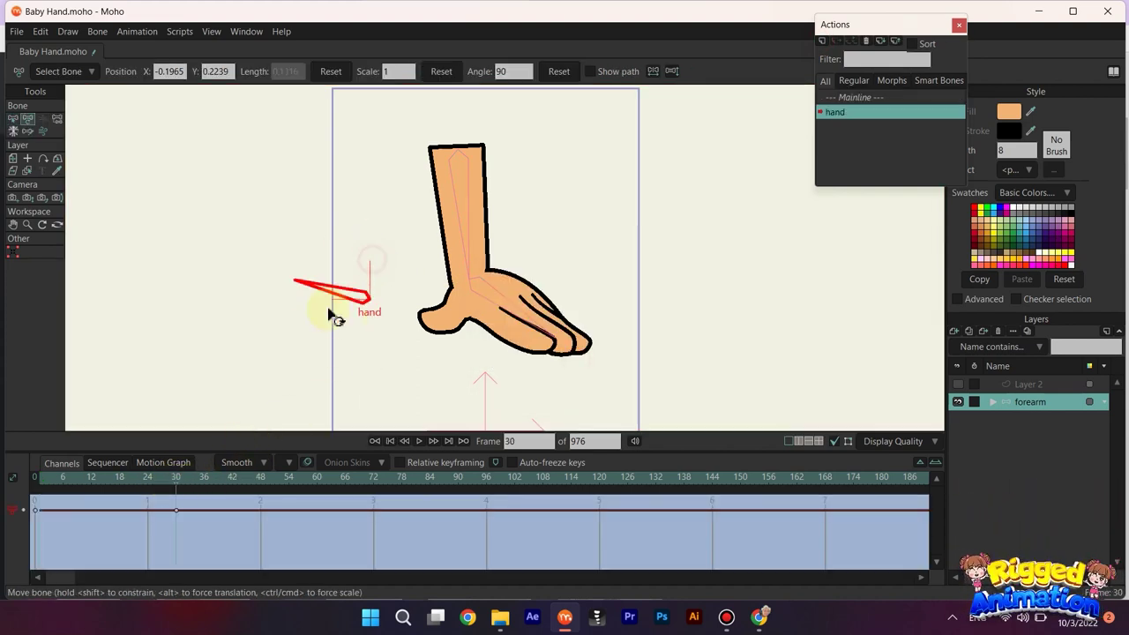
In the hand action, key the Baby Hand switch layer to drawing 2 on frame 2 and drawing 3 on frame 3
{"action": "left_click", "coordinate": [39, 488]}
{"action": "scroll", "coordinate": [534, 295], "scroll_direction": "up", "scroll_amount": 2}
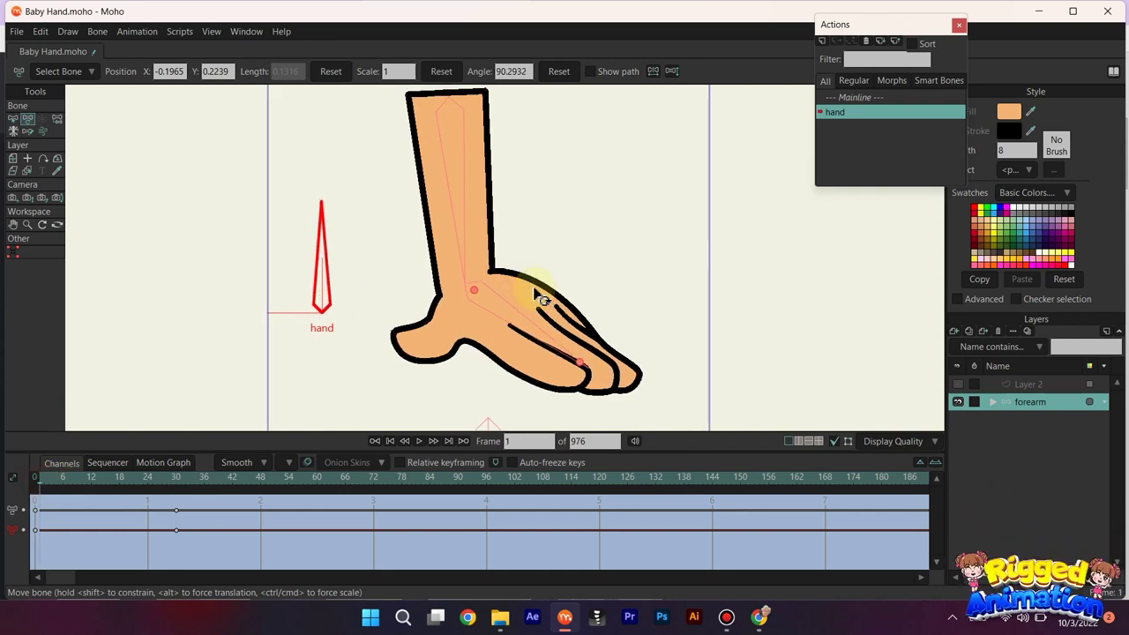
{"action": "left_click", "coordinate": [992, 402]}
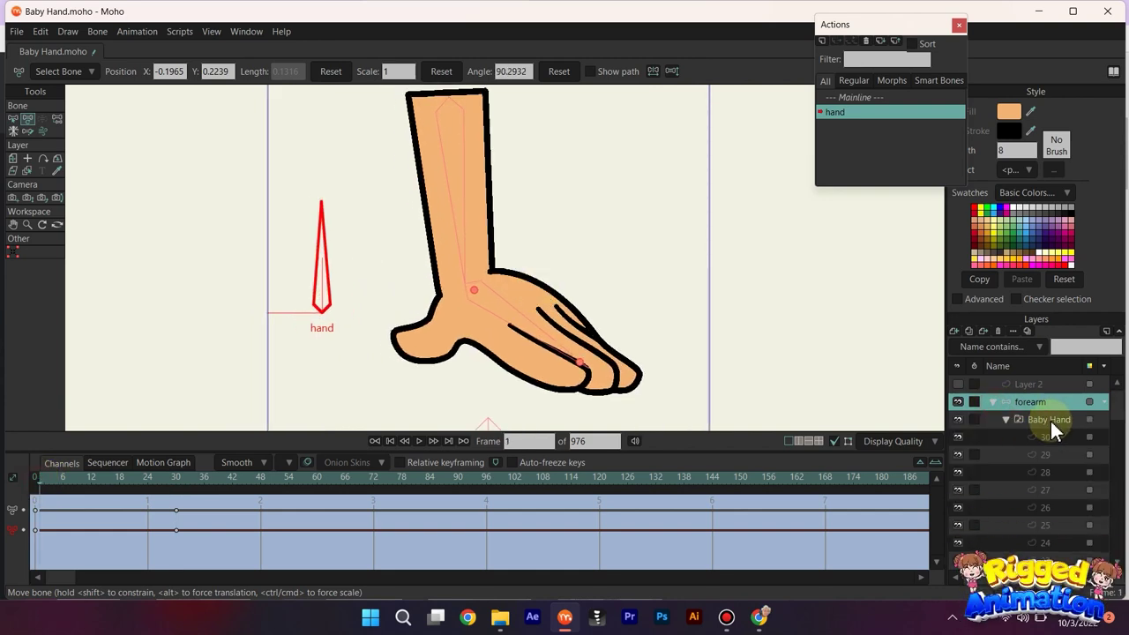
{"action": "left_click", "coordinate": [1050, 420]}
{"action": "right_click", "coordinate": [1050, 421]}
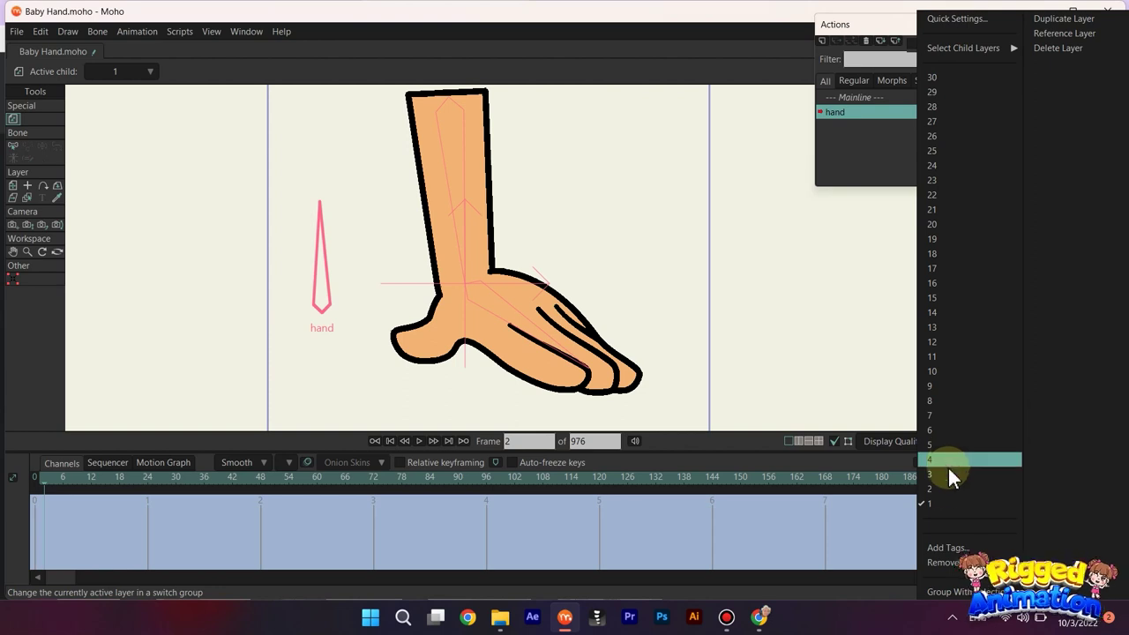
{"action": "left_click", "coordinate": [952, 487]}
{"action": "right_click", "coordinate": [1023, 422]}
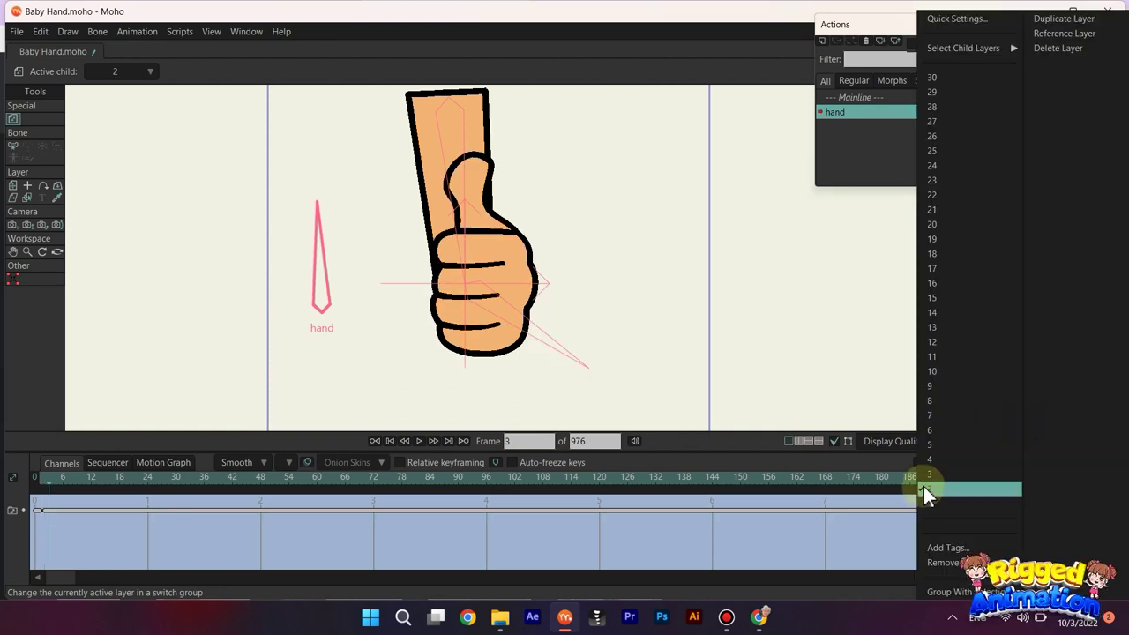
{"action": "left_click", "coordinate": [934, 475]}
Key the Baby Hand switch layer to drawings 4, 5 and 6 on frames 4, 5 and 6
{"action": "scroll", "coordinate": [495, 253], "scroll_direction": "down", "scroll_amount": 2}
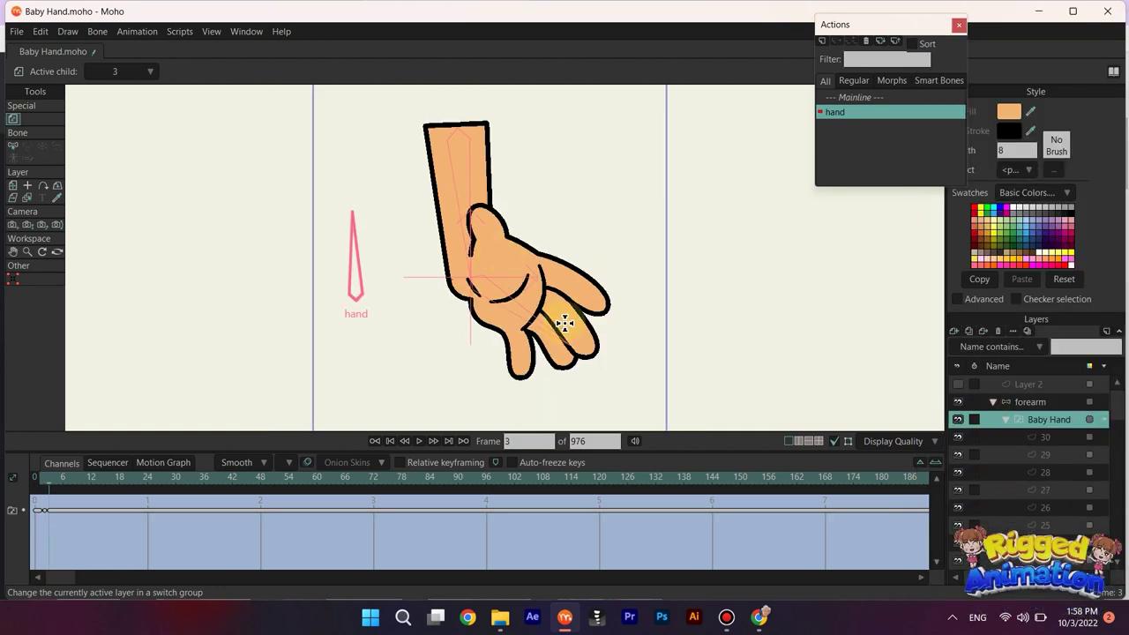
{"action": "key", "text": "Right"}
{"action": "right_click", "coordinate": [1026, 421]}
{"action": "left_click", "coordinate": [969, 460]}
{"action": "key", "text": "Right"}
{"action": "right_click", "coordinate": [1016, 423]}
{"action": "left_click", "coordinate": [939, 450]}
{"action": "right_click", "coordinate": [1021, 425]}
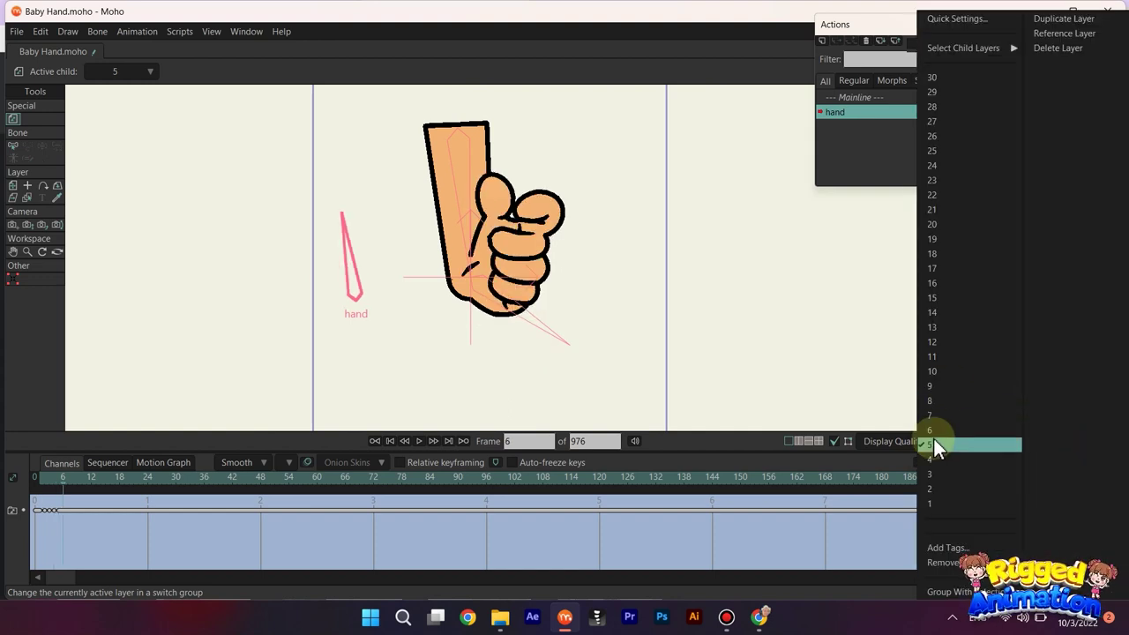
{"action": "left_click", "coordinate": [934, 439]}
Key the Baby Hand switch layer to drawings 7, 8 and 9 on frames 7, 8 and 9
{"action": "right_click", "coordinate": [1035, 419]}
{"action": "left_click", "coordinate": [984, 428]}
{"action": "key", "text": "Right"}
{"action": "right_click", "coordinate": [1019, 422]}
{"action": "left_click", "coordinate": [981, 403]}
{"action": "key", "text": "Right"}
{"action": "right_click", "coordinate": [1024, 422]}
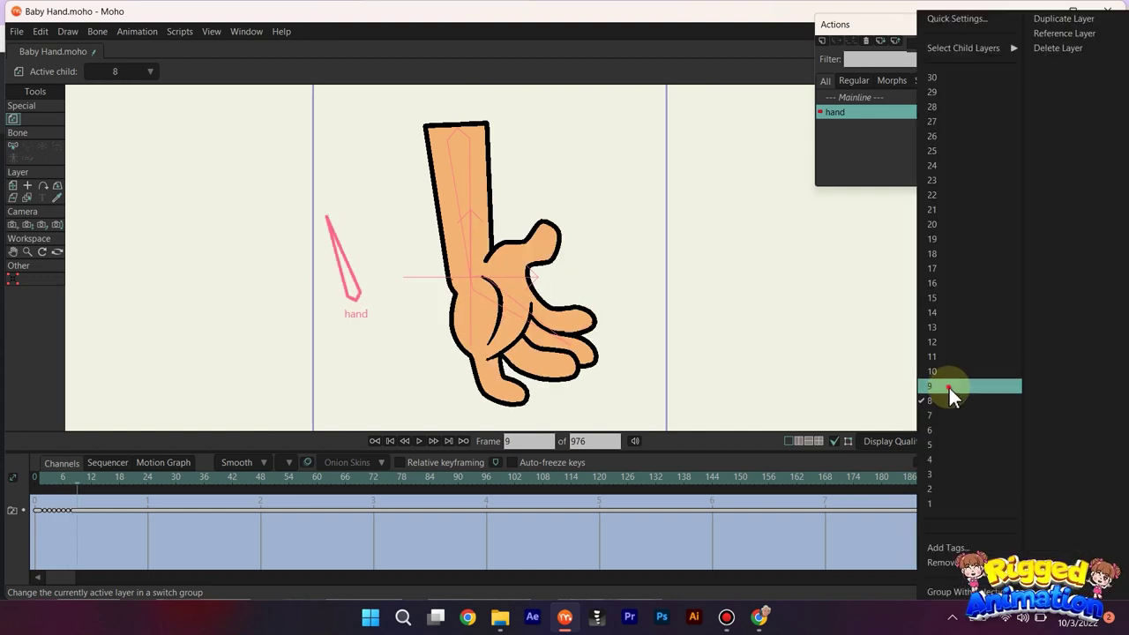
{"action": "left_click", "coordinate": [950, 386]}
Key the Baby Hand switch layer to drawings 10, 11 and 12 on frames 10, 11 and 12
{"action": "right_click", "coordinate": [1028, 421]}
{"action": "left_click", "coordinate": [978, 371]}
{"action": "right_click", "coordinate": [1036, 418]}
{"action": "left_click", "coordinate": [982, 359]}
{"action": "key", "text": "Right"}
{"action": "right_click", "coordinate": [1028, 420]}
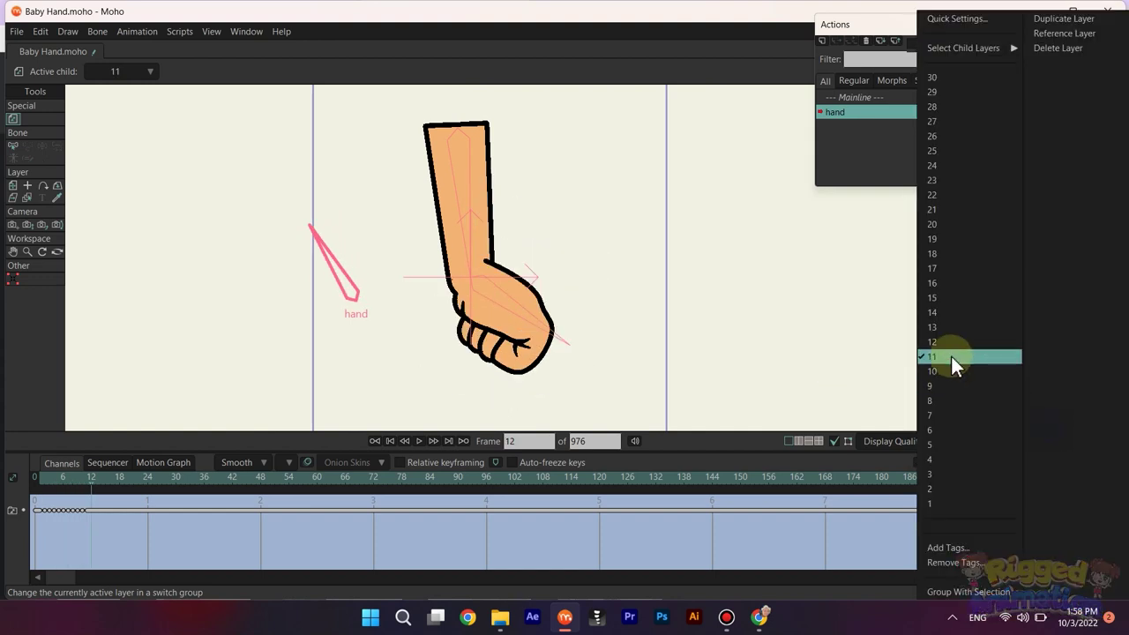
{"action": "left_click", "coordinate": [958, 344]}
Key the Baby Hand switch layer to drawings 13, 14 and 15 on frames 13, 14 and 15
{"action": "key", "text": "Right"}
{"action": "right_click", "coordinate": [1030, 419]}
{"action": "left_click", "coordinate": [984, 328]}
{"action": "right_click", "coordinate": [1037, 420]}
{"action": "left_click", "coordinate": [935, 309]}
{"action": "right_click", "coordinate": [1036, 420]}
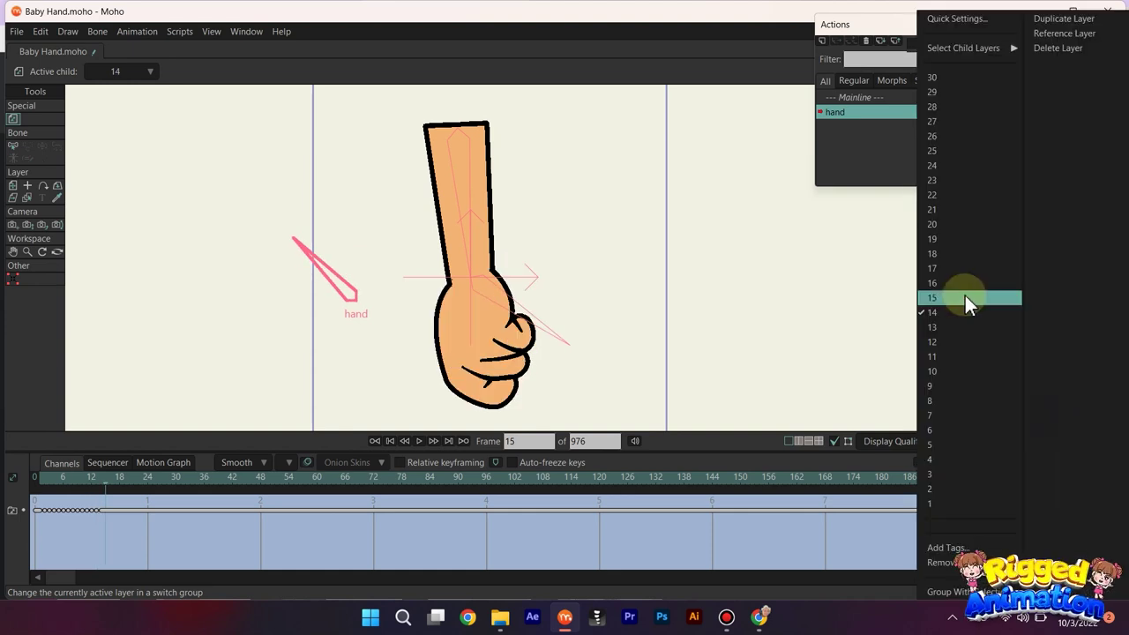
{"action": "left_click", "coordinate": [966, 298]}
Key the Baby Hand switch layer to drawings 16, 17 and 18 on frames 16, 17 and 18
{"action": "right_click", "coordinate": [1036, 420]}
{"action": "left_click", "coordinate": [994, 381]}
{"action": "right_click", "coordinate": [1047, 420]}
{"action": "left_click", "coordinate": [935, 268]}
{"action": "right_click", "coordinate": [1042, 413]}
{"action": "left_click", "coordinate": [935, 253]}
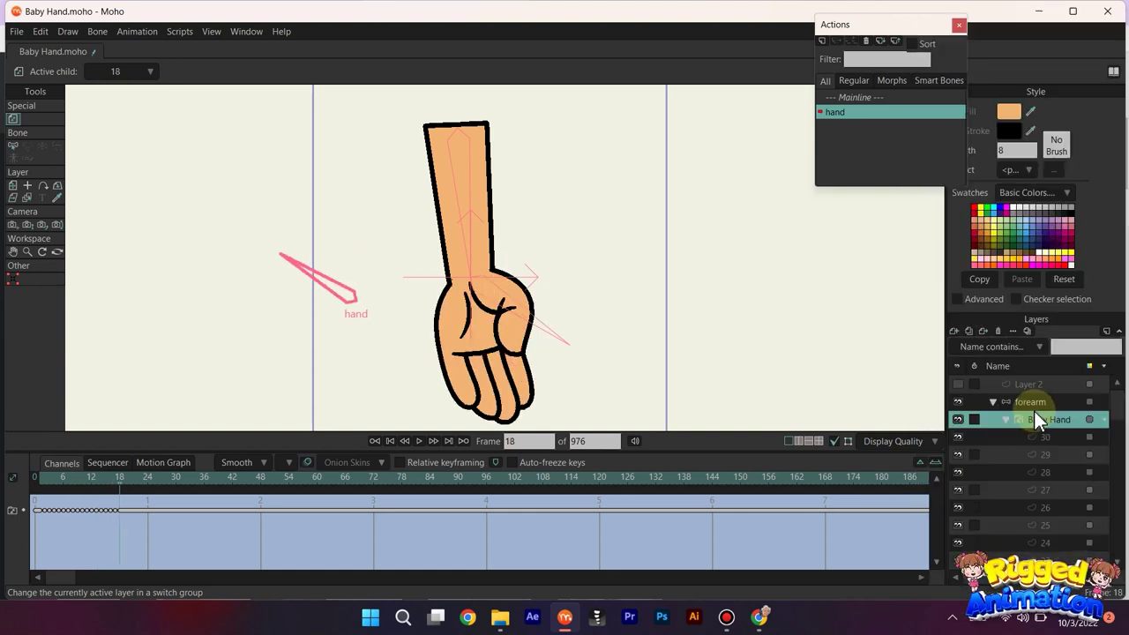
Key the Baby Hand switch layer to drawings 19, 20 and 21 on frames 19, 20 and 21
{"action": "right_click", "coordinate": [1034, 410]}
{"action": "left_click", "coordinate": [943, 240]}
{"action": "right_click", "coordinate": [1037, 420]}
{"action": "left_click", "coordinate": [945, 225]}
{"action": "right_click", "coordinate": [1036, 420]}
{"action": "left_click", "coordinate": [935, 209]}
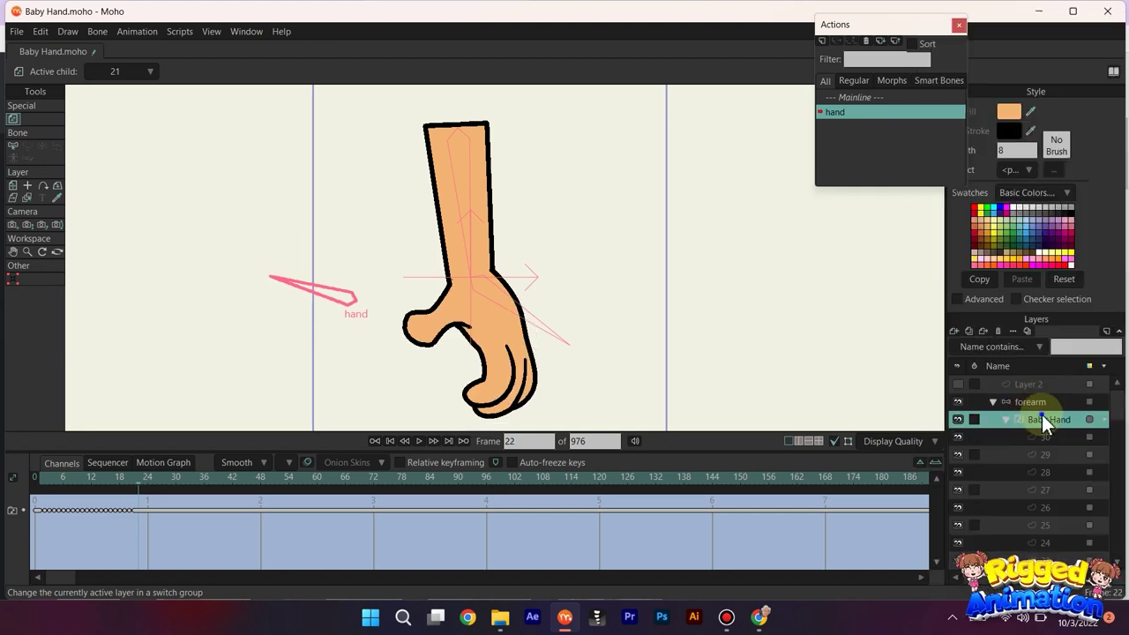
Key the Baby Hand switch layer to drawings 22, 23 and 24 on frames 22, 23 and 24
{"action": "right_click", "coordinate": [1042, 421]}
{"action": "left_click", "coordinate": [936, 194]}
{"action": "right_click", "coordinate": [1042, 449]}
{"action": "left_click", "coordinate": [949, 180]}
{"action": "key", "text": "Right"}
{"action": "right_click", "coordinate": [1037, 419]}
{"action": "left_click", "coordinate": [954, 165]}
Key the Baby Hand switch layer to drawings 25, 26 and 27 on frames 25, 26 and 27
{"action": "key", "text": "Right"}
{"action": "right_click", "coordinate": [1050, 418]}
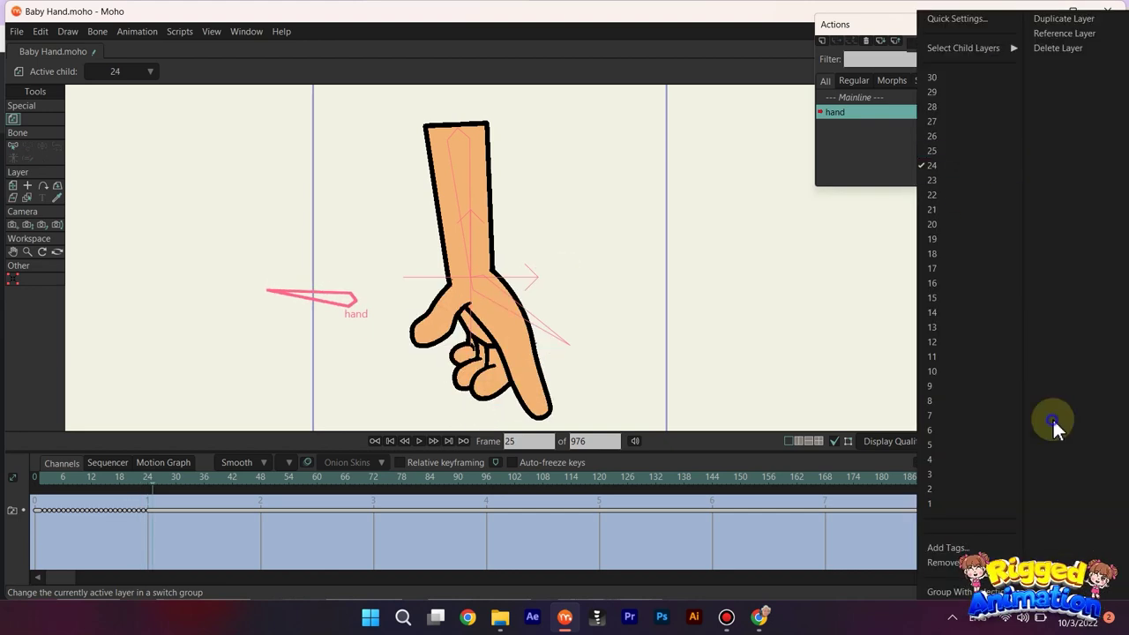
{"action": "left_click", "coordinate": [948, 151]}
{"action": "right_click", "coordinate": [1031, 418]}
{"action": "left_click", "coordinate": [936, 136]}
{"action": "right_click", "coordinate": [1028, 408]}
{"action": "left_click", "coordinate": [959, 122]}
Key the Baby Hand switch layer to drawings 28, 29 and 30 on frames 28, 29 and 30
{"action": "right_click", "coordinate": [1075, 418]}
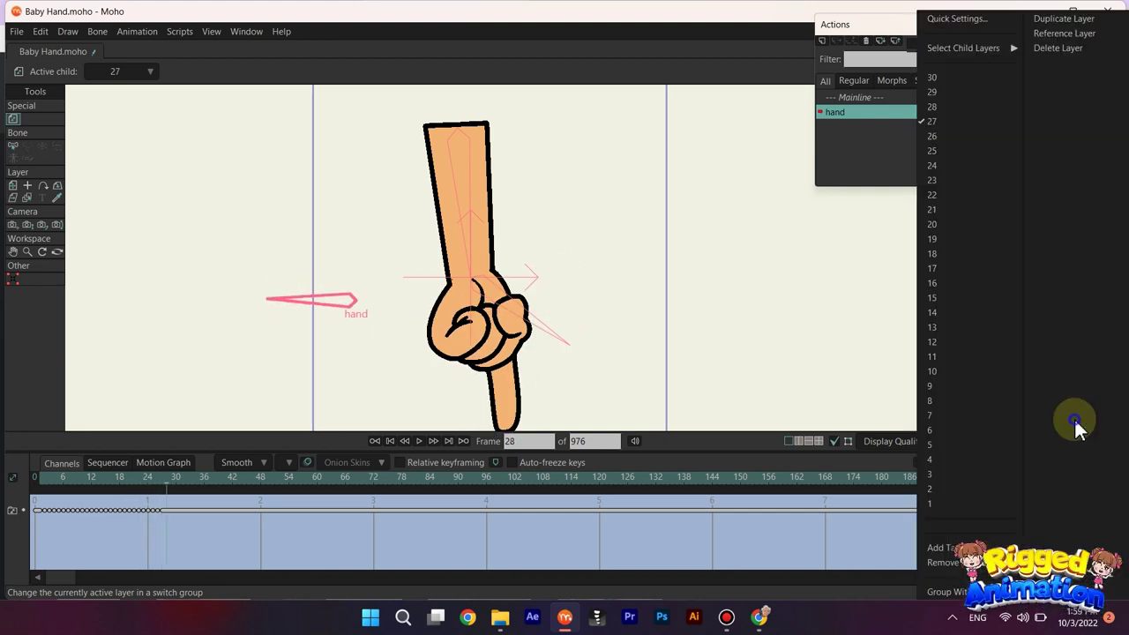
{"action": "left_click", "coordinate": [935, 107]}
{"action": "right_click", "coordinate": [1056, 393]}
{"action": "left_click", "coordinate": [960, 93]}
{"action": "right_click", "coordinate": [1037, 421]}
{"action": "left_click", "coordinate": [935, 77]}
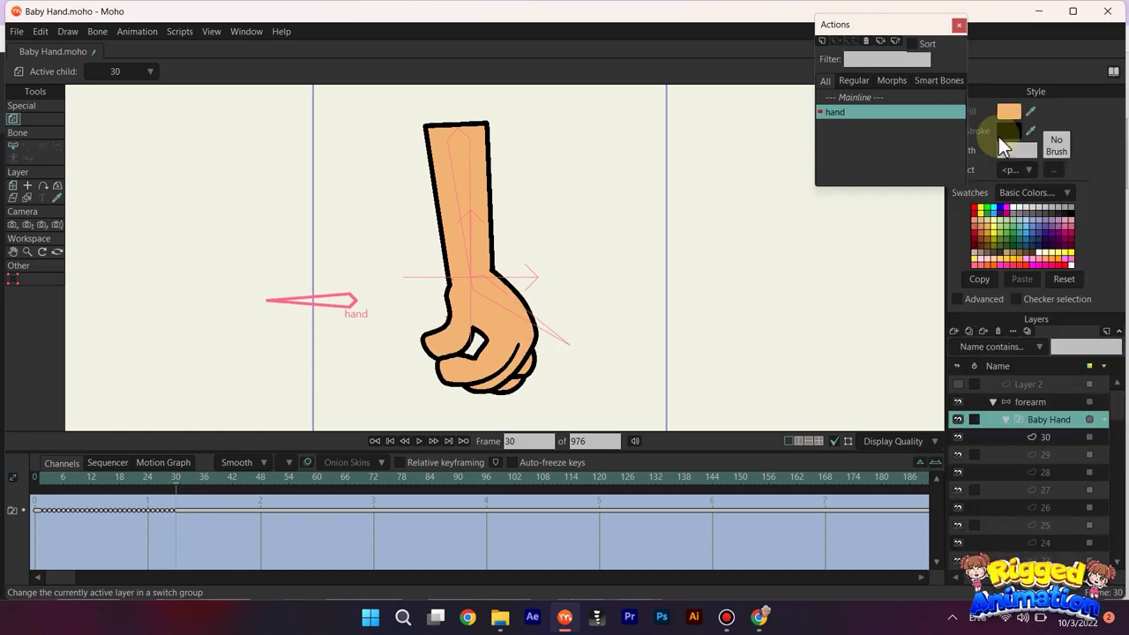
Return to the Mainline and rotate the hand control bone to 180 degrees on frame 40 to test the smart bone
{"action": "left_click", "coordinate": [861, 97]}
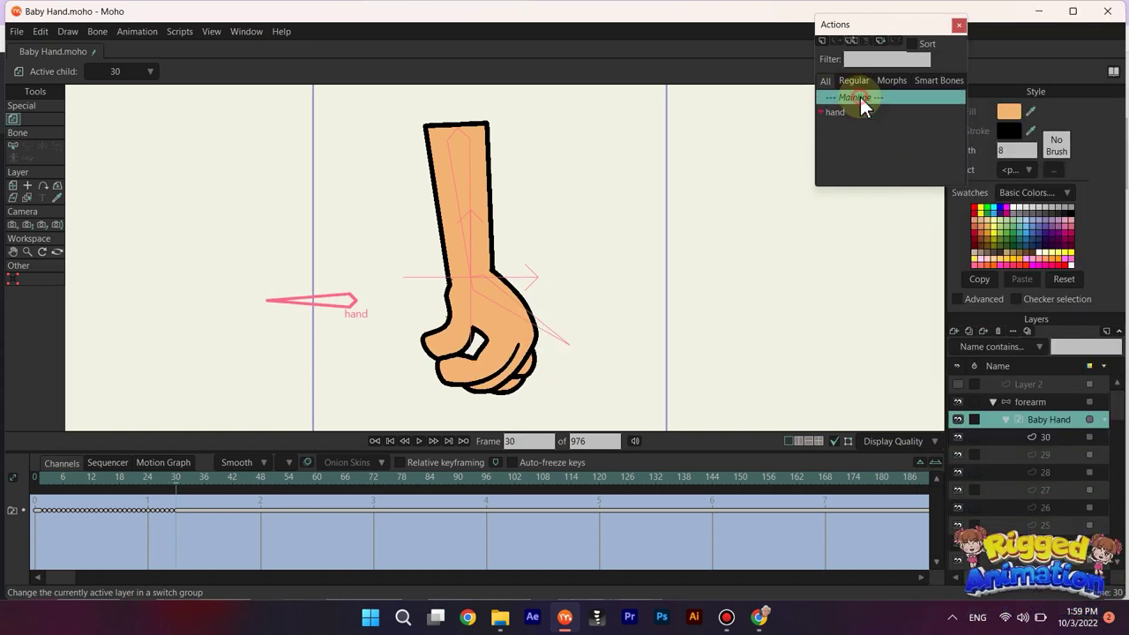
{"action": "left_click", "coordinate": [991, 403]}
{"action": "left_click", "coordinate": [223, 477]}
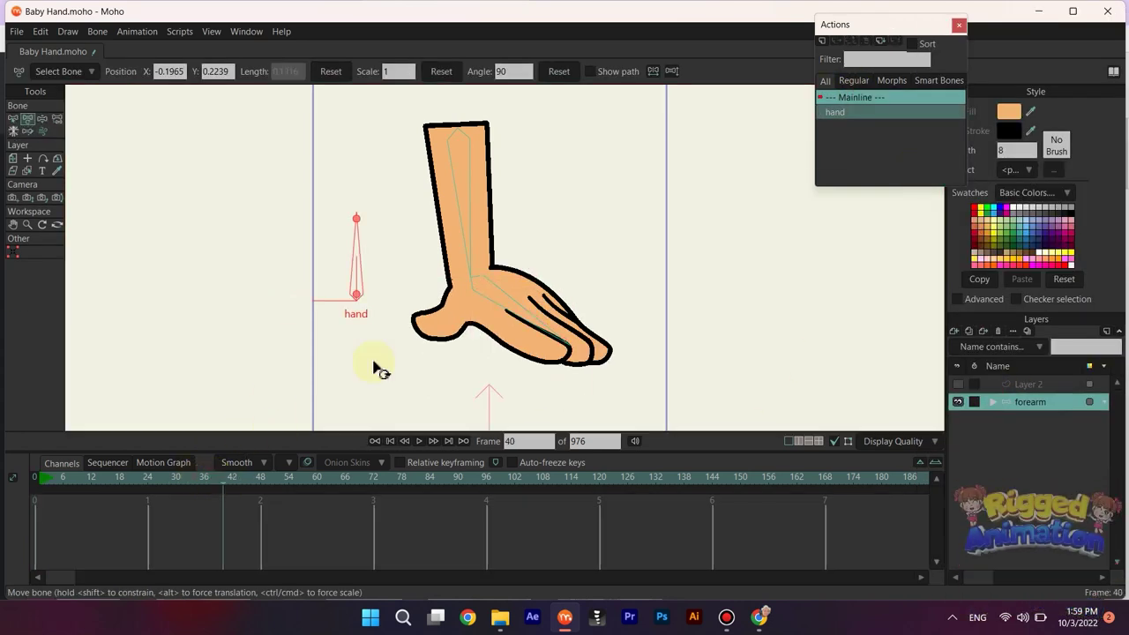
{"action": "scroll", "coordinate": [425, 324], "scroll_direction": "down", "scroll_amount": 2}
{"action": "left_click_drag", "start_coordinate": [439, 315], "coordinate": [475, 281]}
{"action": "scroll", "coordinate": [463, 252], "scroll_direction": "up", "scroll_amount": 2}
{"action": "left_click_drag", "start_coordinate": [420, 244], "coordinate": [375, 295]}
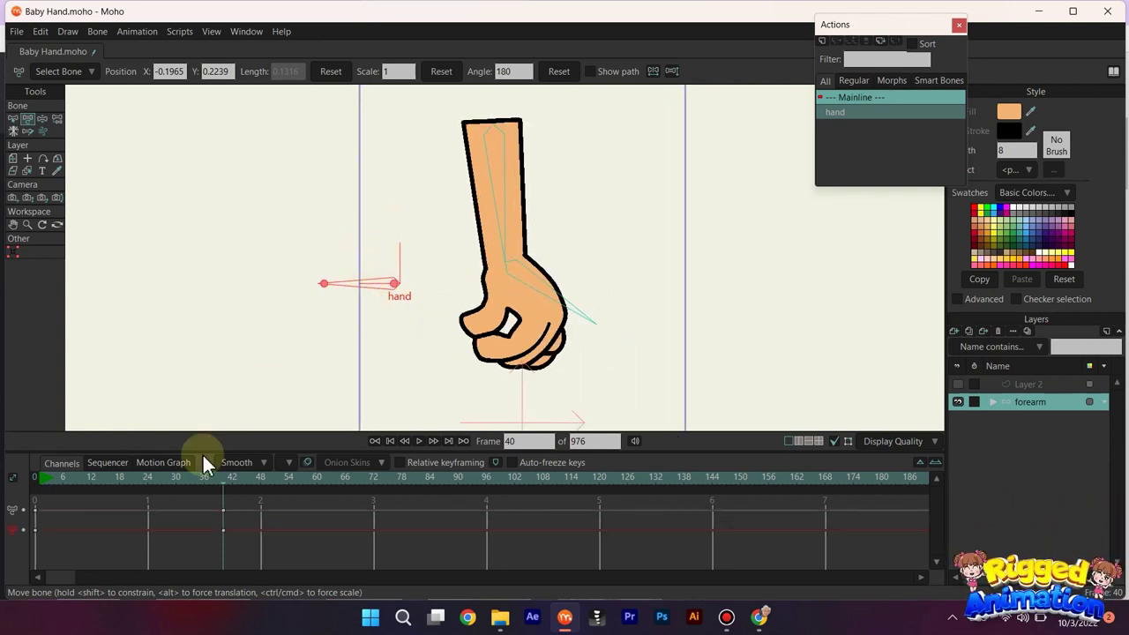
On frame 31, rotate the hand control bone through several drawings and pose the wrist's hand bone, ending at about -17 degrees
{"action": "left_click_drag", "start_coordinate": [129, 482], "coordinate": [162, 478]}
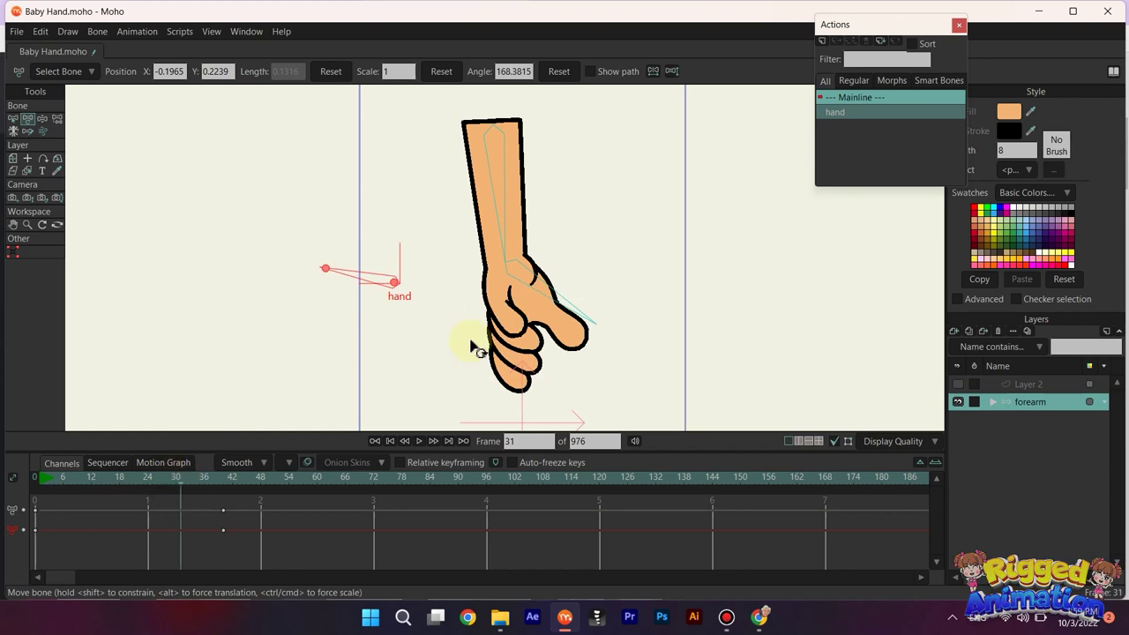
{"action": "left_click_drag", "start_coordinate": [470, 346], "coordinate": [681, 343]}
{"action": "left_click_drag", "start_coordinate": [545, 329], "coordinate": [622, 353]}
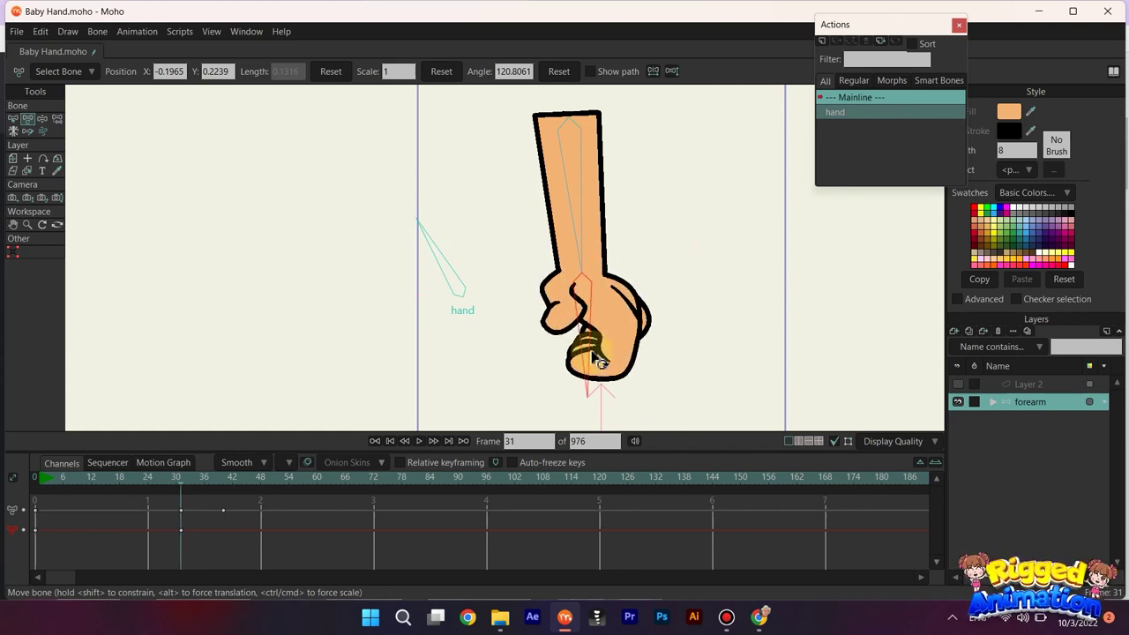
{"action": "left_click_drag", "start_coordinate": [468, 270], "coordinate": [448, 262]}
{"action": "left_click_drag", "start_coordinate": [627, 360], "coordinate": [477, 249]}
{"action": "left_click_drag", "start_coordinate": [632, 346], "coordinate": [499, 352]}
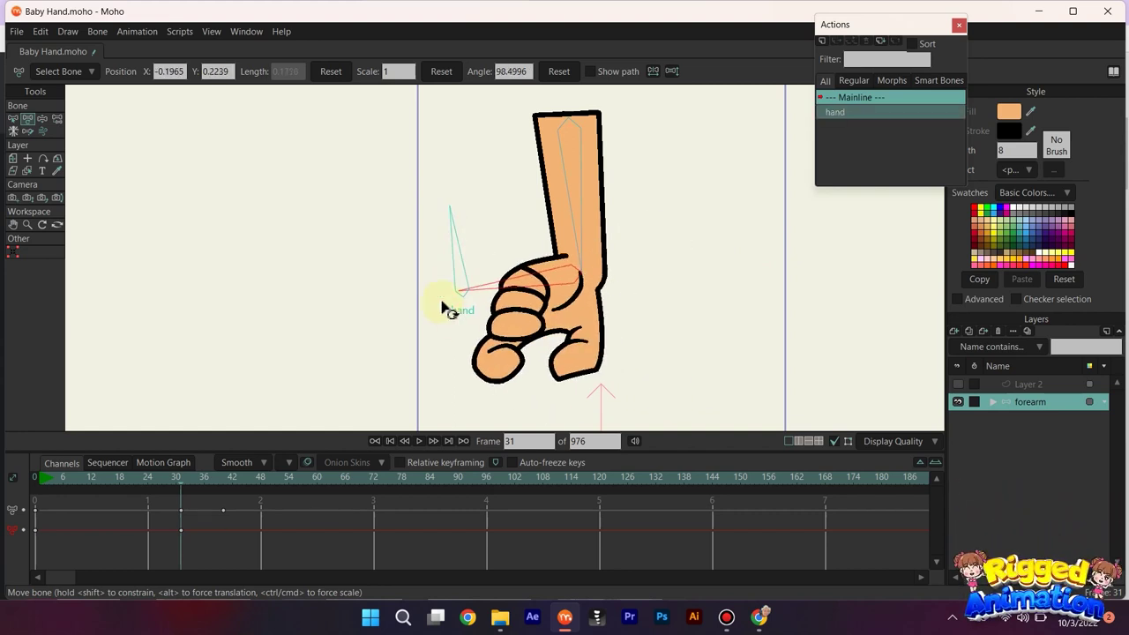
{"action": "mouse_move", "coordinate": [446, 308]}
{"action": "left_mouse_down"}
{"action": "mouse_move", "coordinate": [661, 327]}
{"action": "mouse_move", "coordinate": [458, 285]}
{"action": "mouse_move", "coordinate": [466, 244]}
{"action": "mouse_move", "coordinate": [643, 331]}
{"action": "mouse_move", "coordinate": [575, 358]}
{"action": "mouse_move", "coordinate": [652, 341]}
{"action": "mouse_move", "coordinate": [386, 295]}
{"action": "mouse_move", "coordinate": [382, 307]}
{"action": "mouse_move", "coordinate": [395, 267]}
{"action": "left_mouse_up"}
{"action": "mouse_move", "coordinate": [621, 339]}
{"action": "left_mouse_down"}
{"action": "mouse_move", "coordinate": [535, 330]}
{"action": "mouse_move", "coordinate": [683, 270]}
{"action": "mouse_move", "coordinate": [504, 328]}
{"action": "mouse_move", "coordinate": [547, 349]}
{"action": "left_mouse_up"}
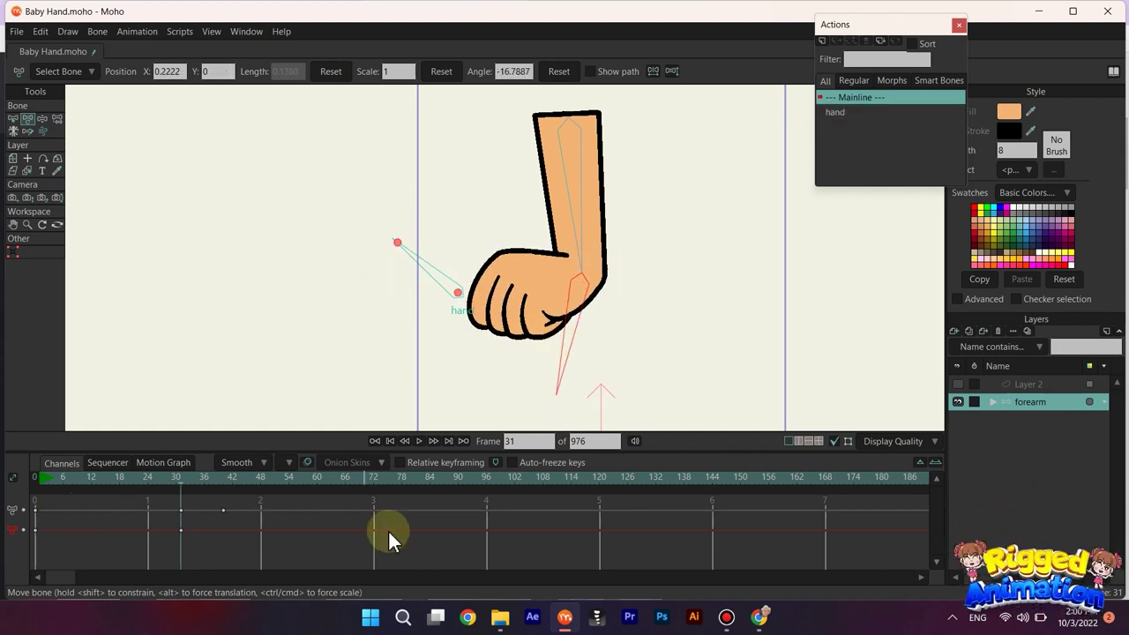